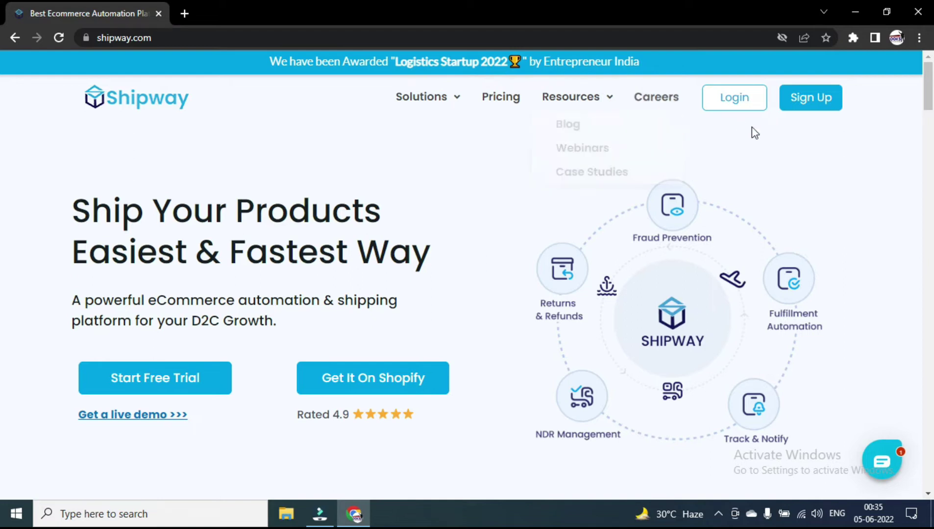
Fill the free-trial sign-up form with the account holder's name and e-mail, and submit it.
left_click(807, 109)
left_click(108, 167)
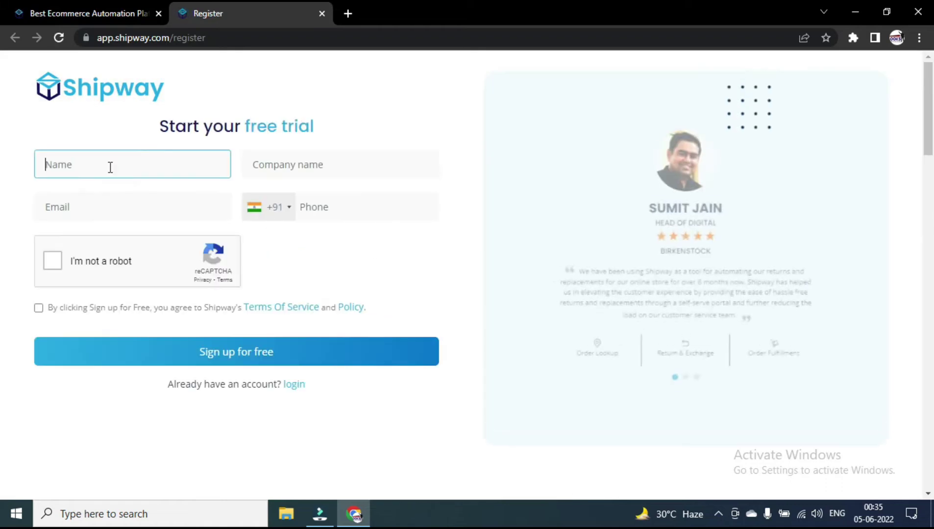
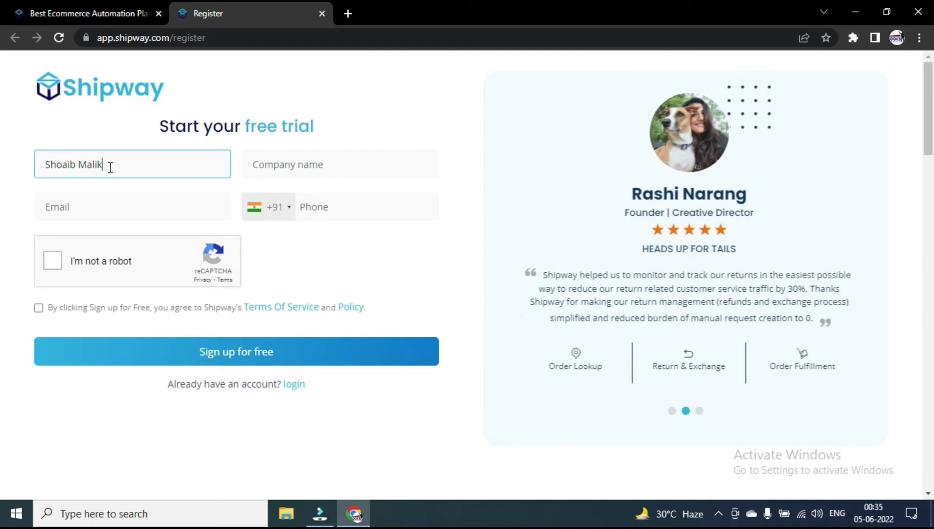
left_click(108, 207)
key("ctrl+v")
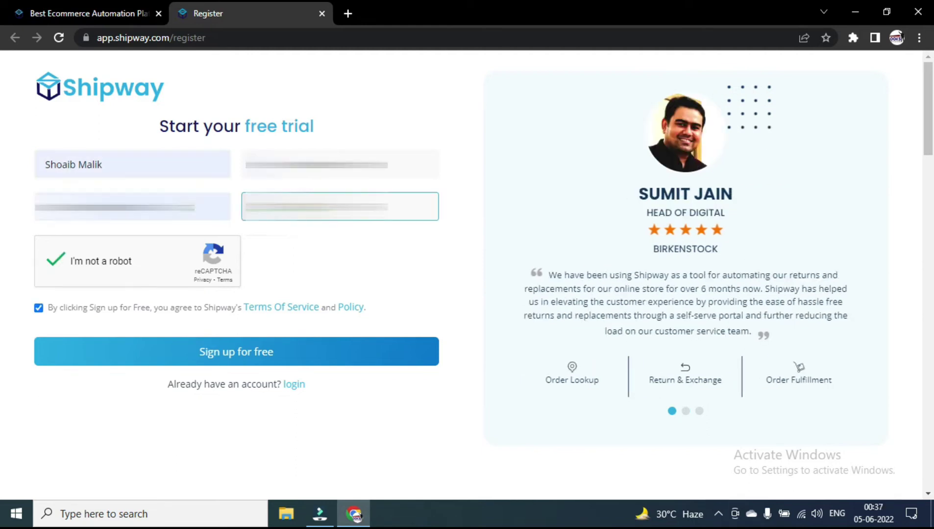
left_click(280, 363)
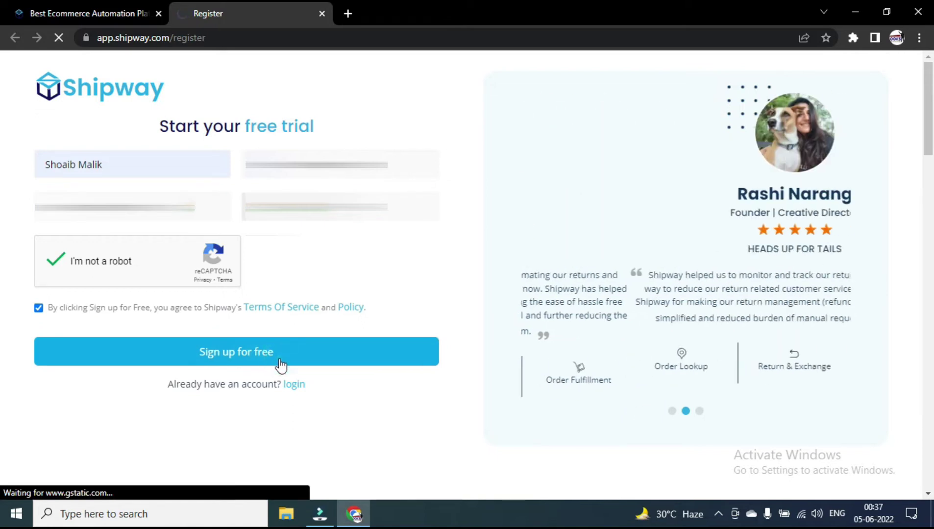
Close the confirmation page, check the e-mail inbox, and return to the Shipway login page.
left_click(322, 13)
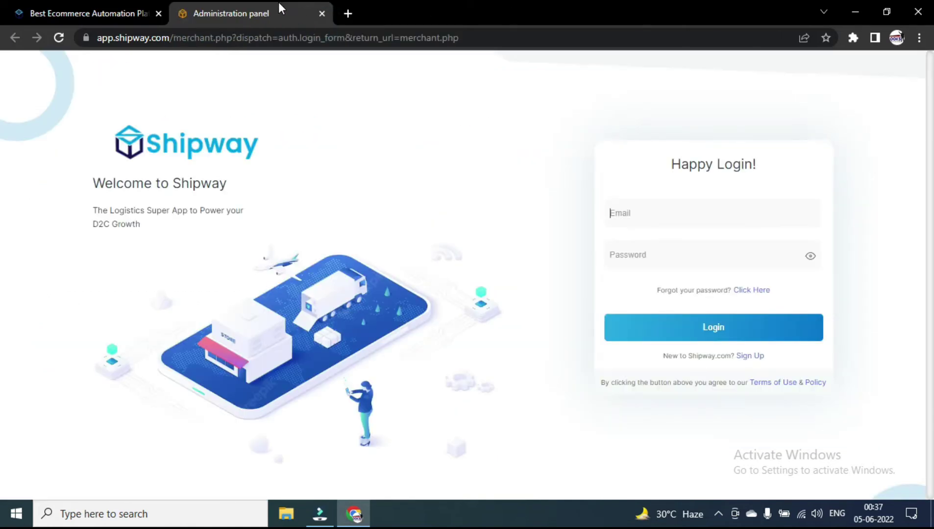
left_click(348, 13)
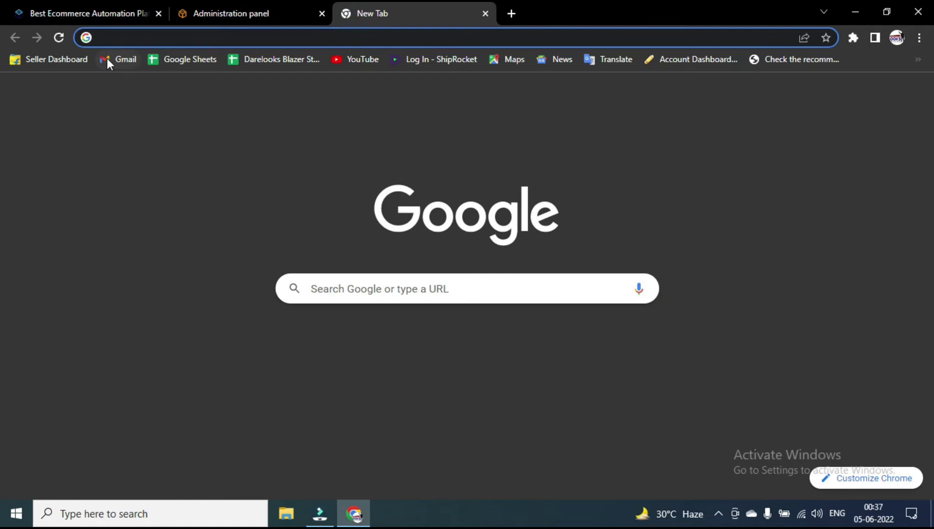
left_click(133, 65)
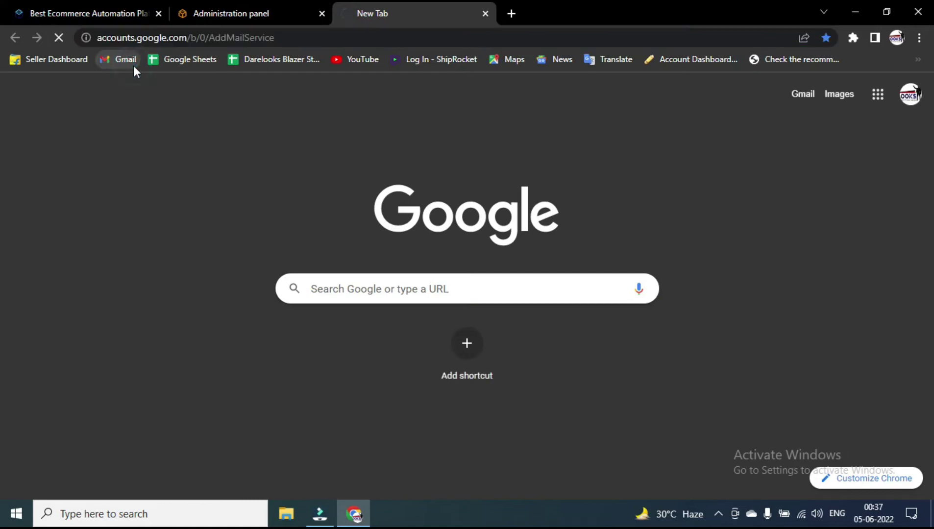
left_click(207, 13)
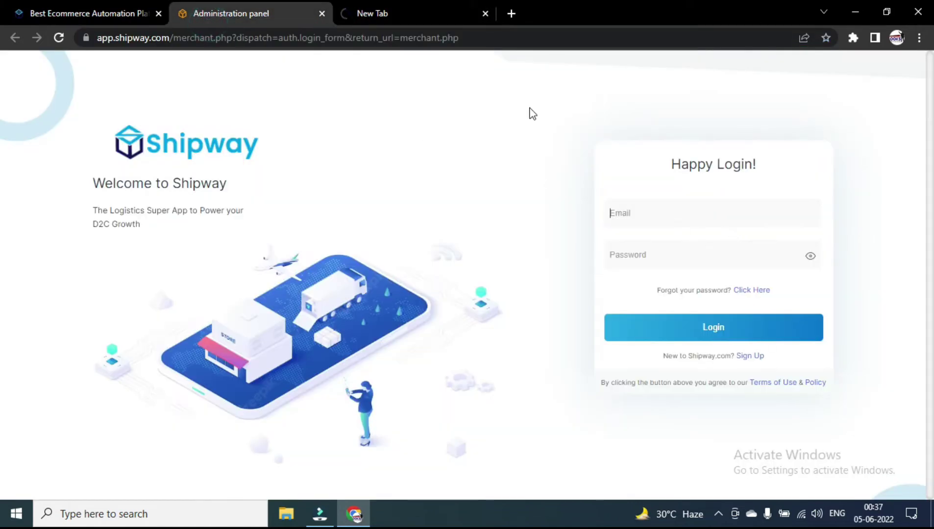
left_click(414, 14)
left_click(129, 9)
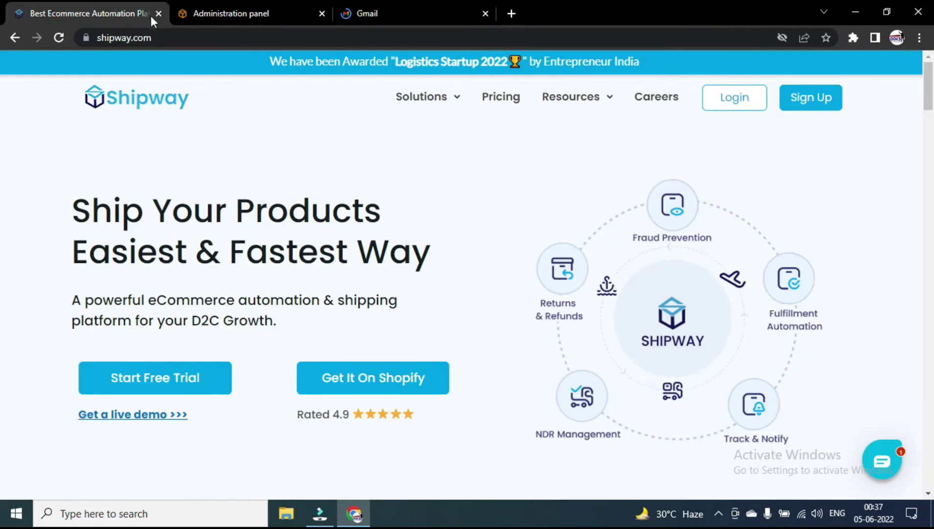
left_click(158, 14)
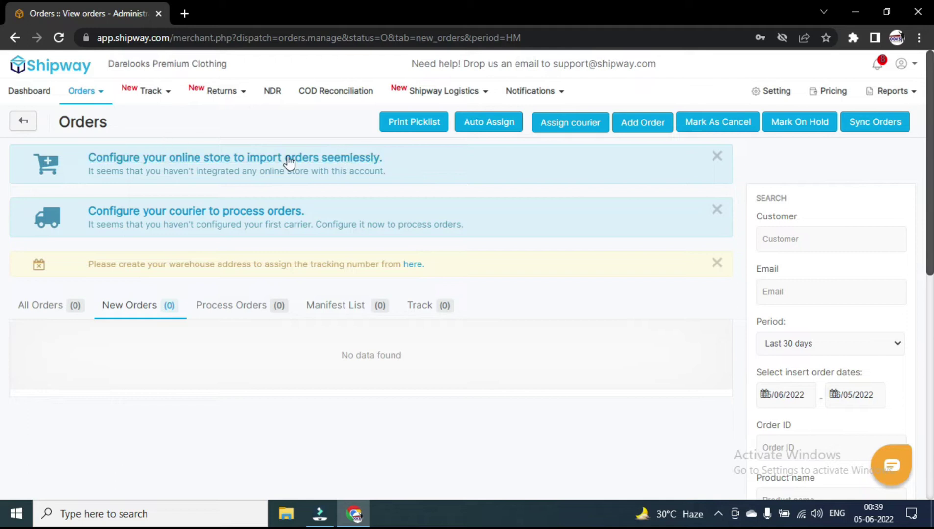
Dismiss the online store and courier setup notices and go to the account settings overview.
left_click(717, 157)
left_click(717, 158)
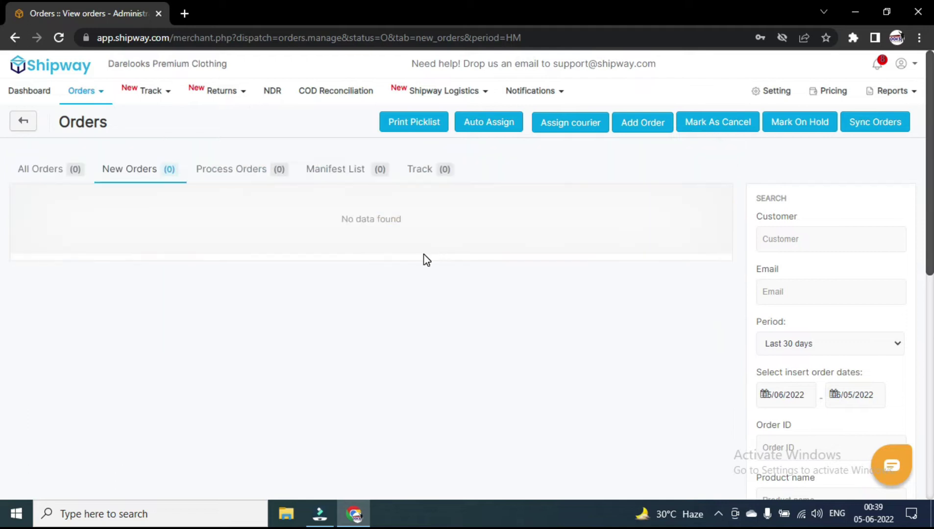
left_click(763, 94)
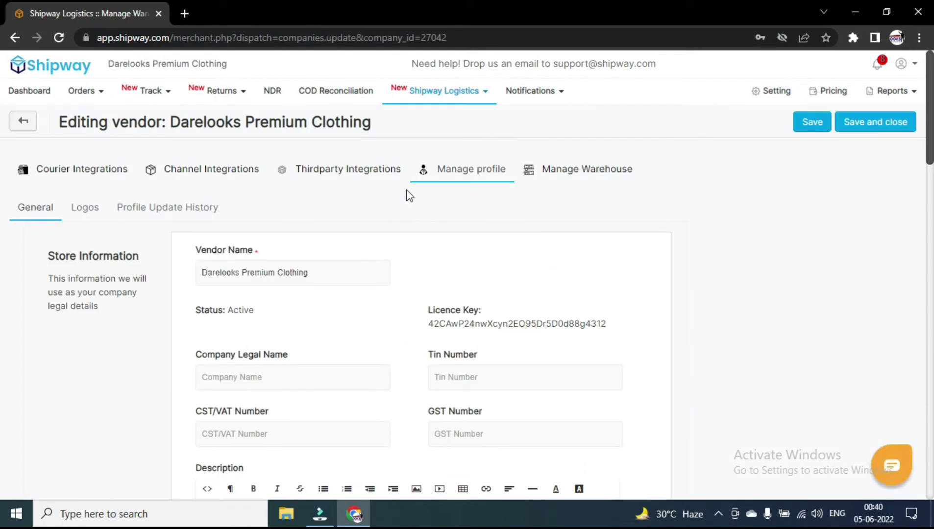
Copy the vendor name into Company Legal Name and paste the store website into URL.
scroll(360, 271, "down", 2)
scroll(362, 279, "up", 1)
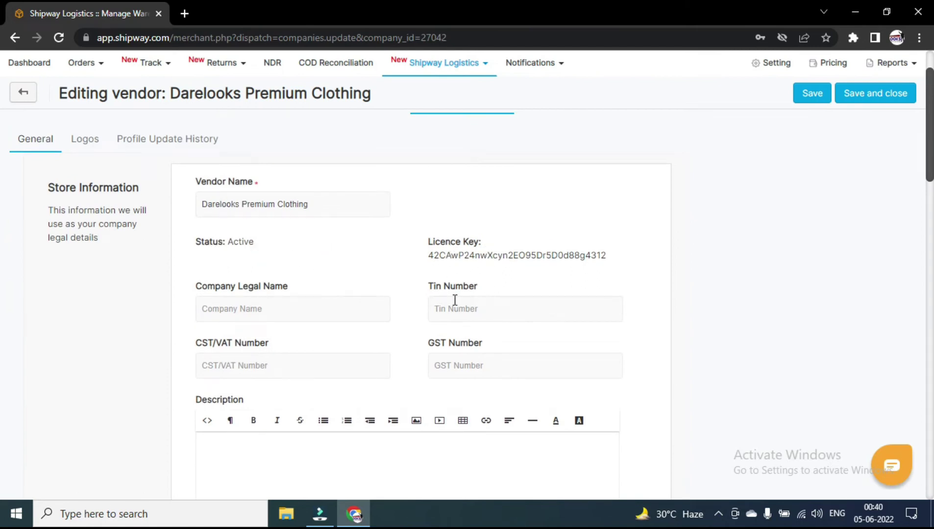
left_click(451, 366)
left_click(293, 313)
triple_click(241, 197)
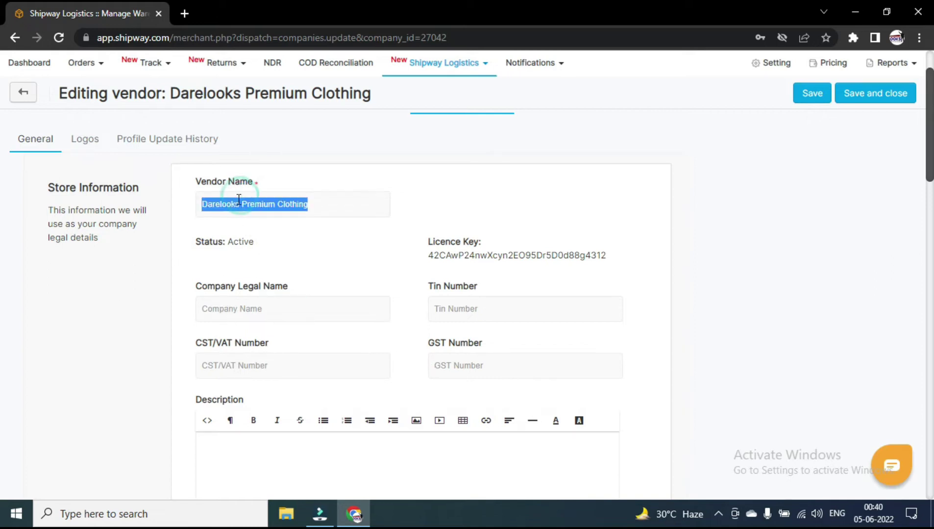
key("ctrl+c")
left_click(238, 314)
key("ctrl+v")
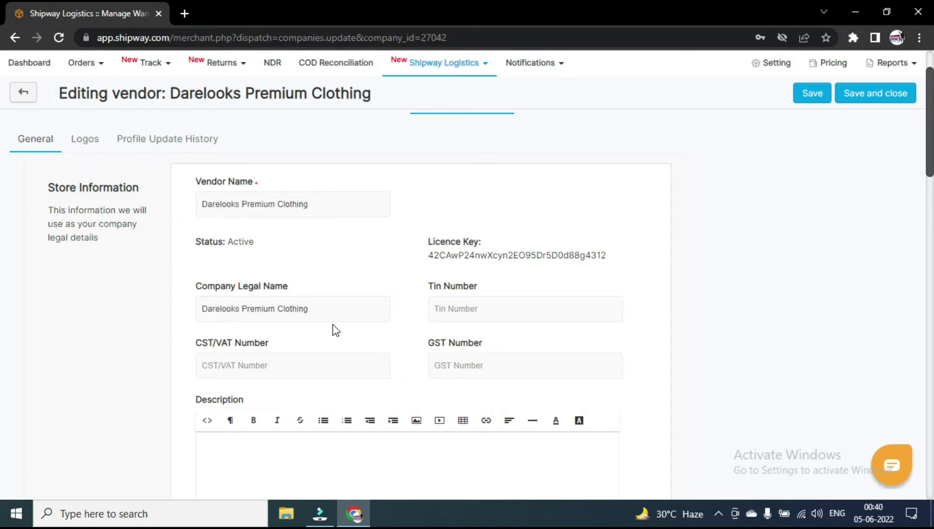
scroll(610, 308, "down", 9)
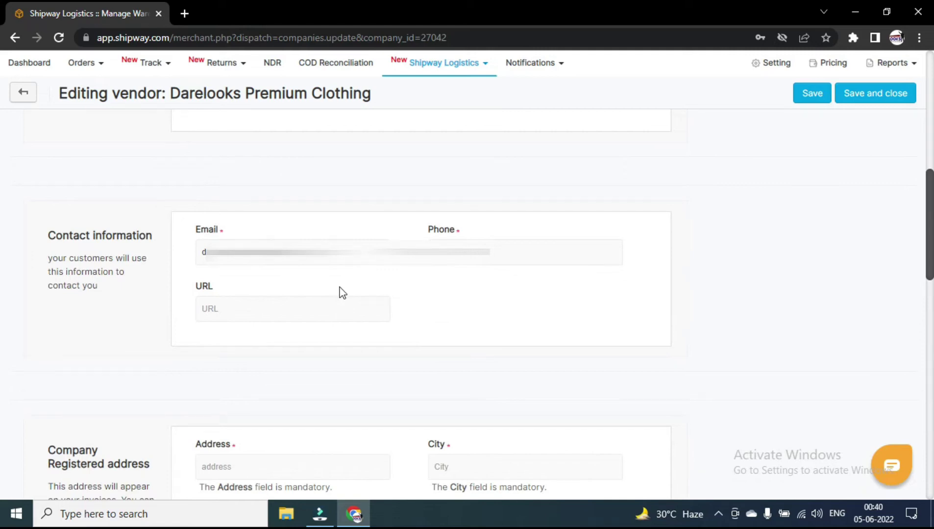
left_click(219, 310)
left_click(184, 14)
key("ctrl+w")
key("ctrl+v")
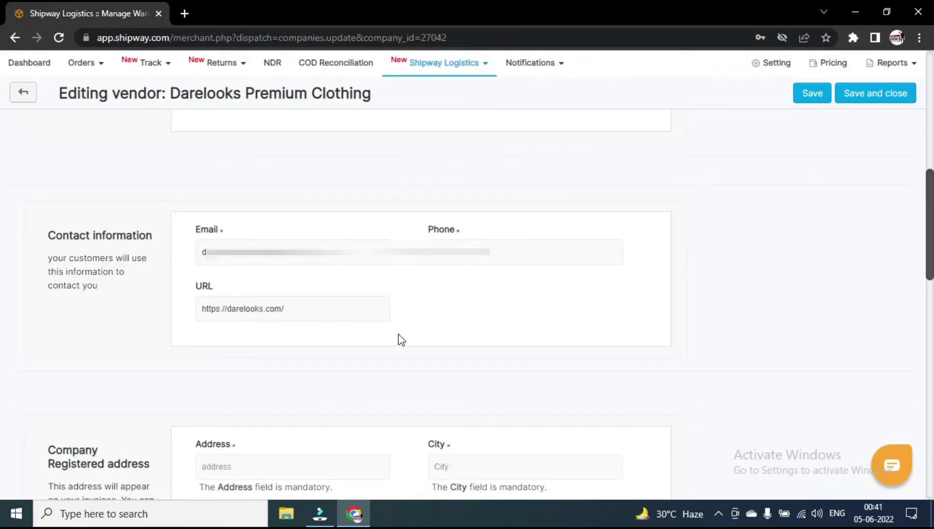
Keep INR as the currency and set SLA Time to 1 day.
scroll(406, 349, "down", 5)
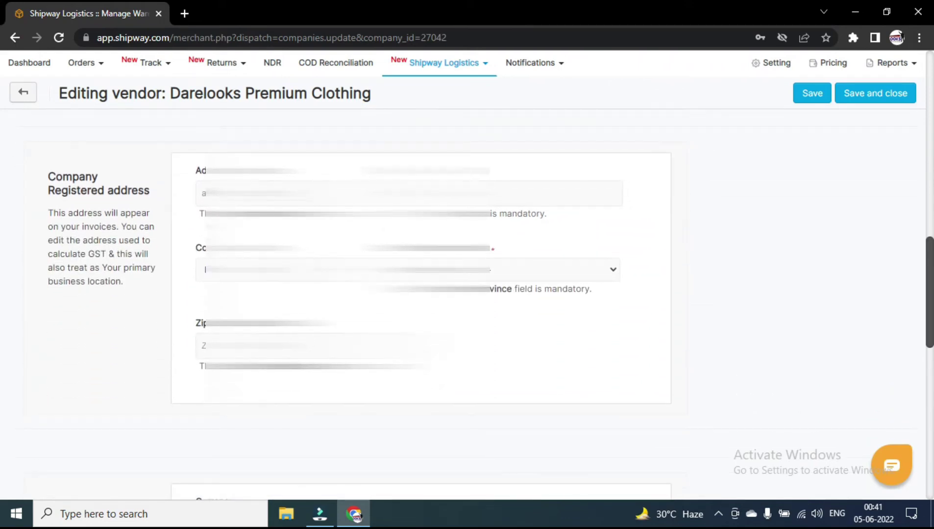
scroll(421, 304, "down", 4)
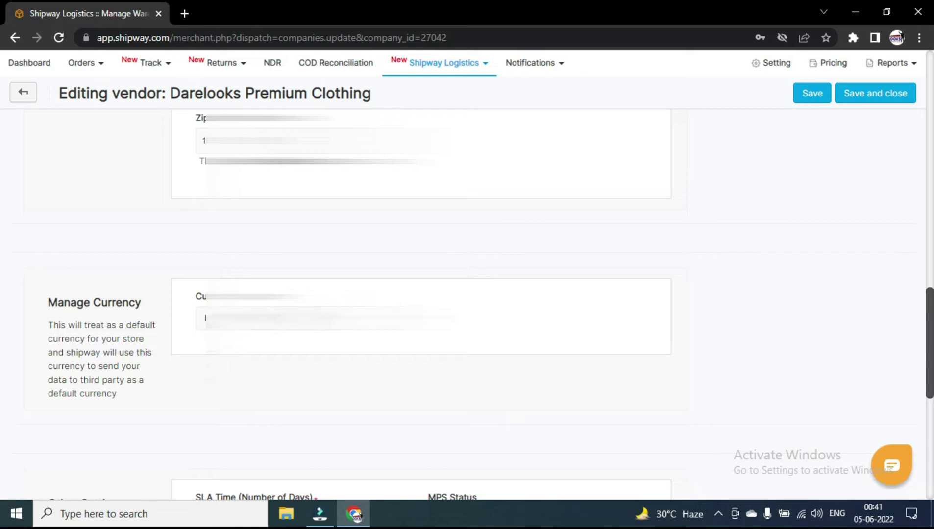
left_click(282, 319)
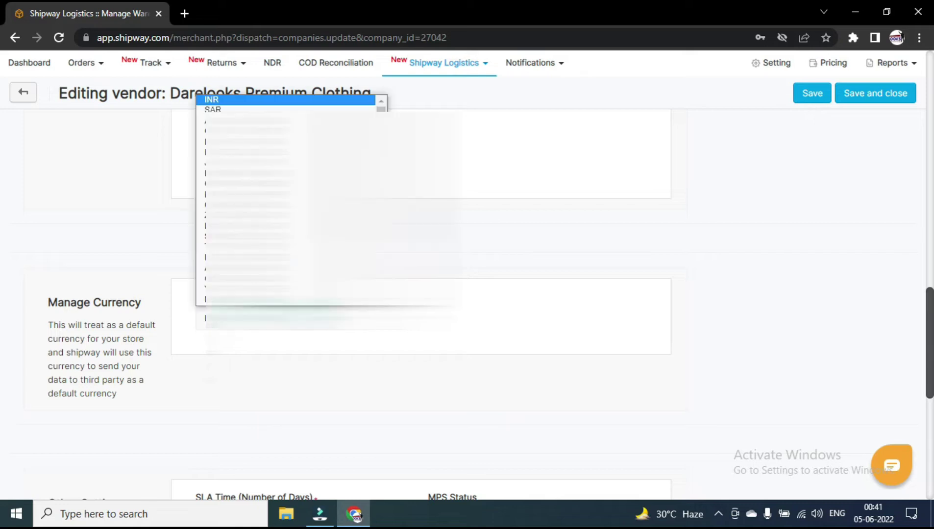
left_click(283, 319)
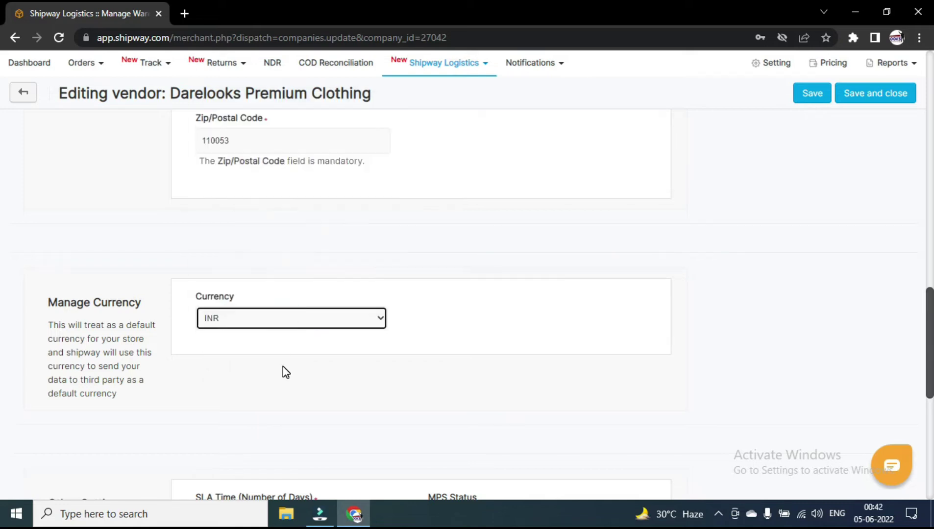
scroll(284, 371, "down", 4)
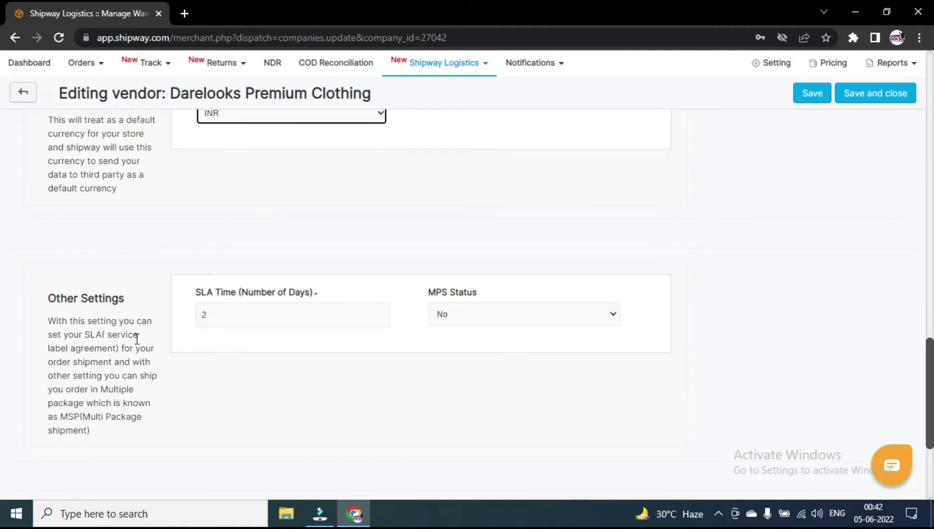
left_click(208, 311)
key("BackSpace")
type("1")
Enable OTP for Login, Profile Update and Carrier And Thirdparty Integration, then save the profile.
scroll(366, 361, "down", 4)
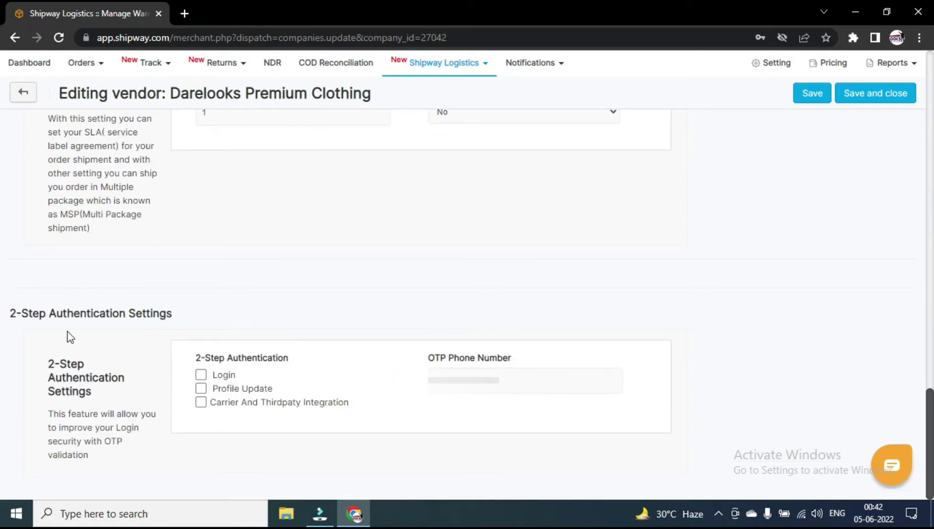
left_click(200, 375)
left_click(202, 390)
left_click(200, 407)
left_click(877, 98)
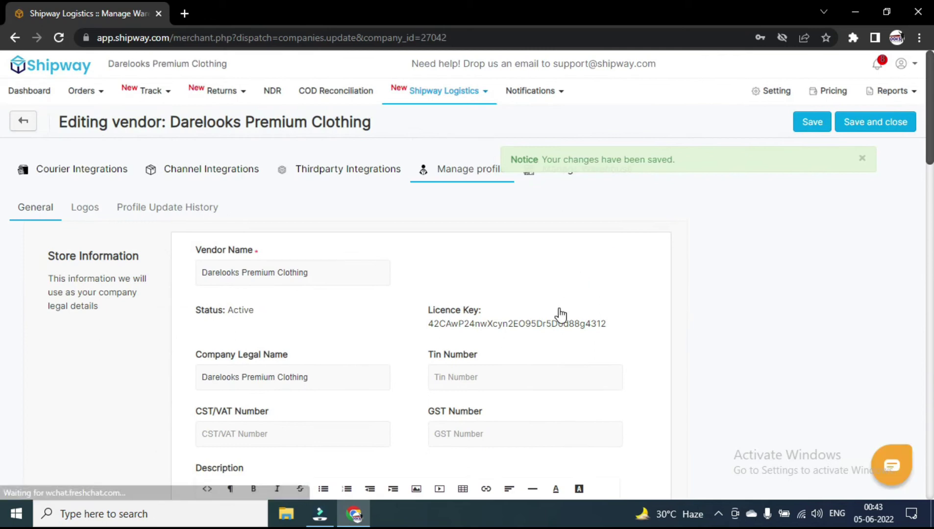
Open the KYC settings and keep Individual as the company type.
key("alt+Left")
left_click(74, 221)
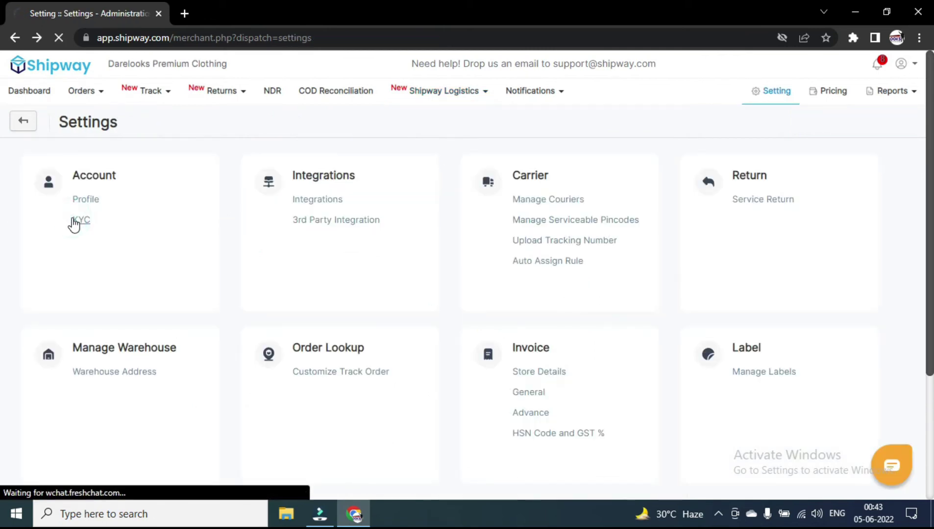
scroll(245, 265, "down", 1)
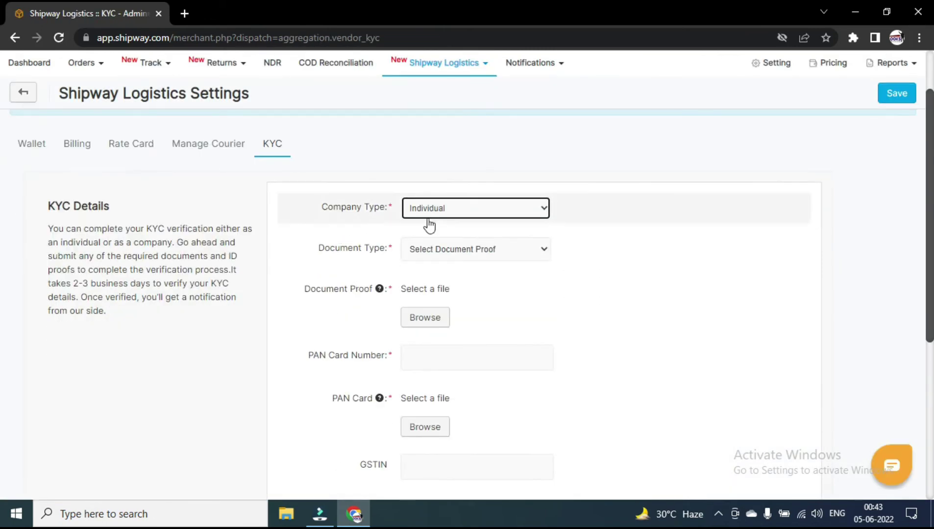
left_click(481, 214)
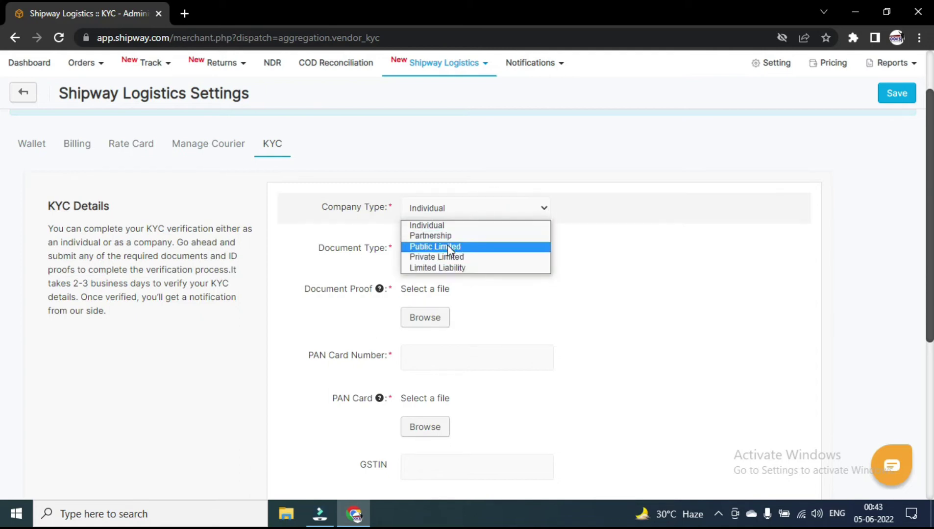
left_click(499, 224)
scroll(493, 217, "down", 3)
scroll(495, 220, "up", 2)
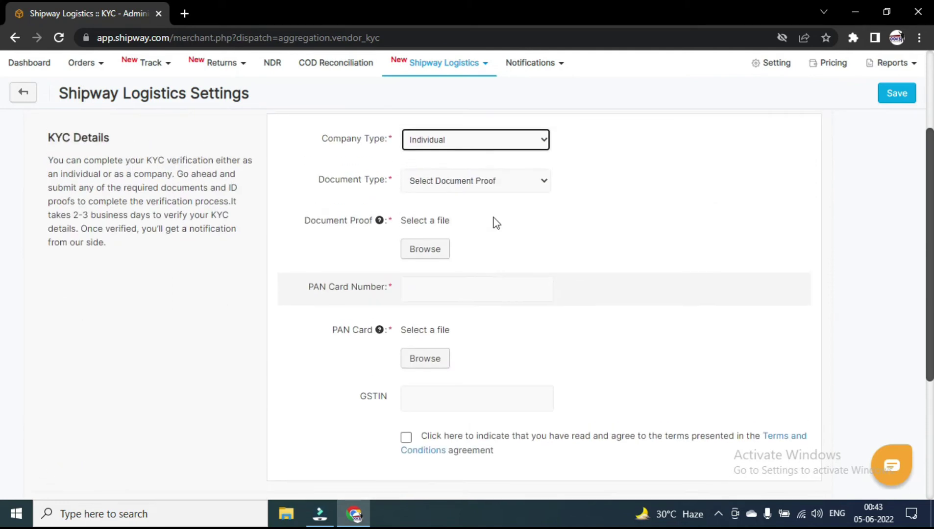
Leave Document Type unchosen and agree to the Terms and Conditions.
left_click(470, 184)
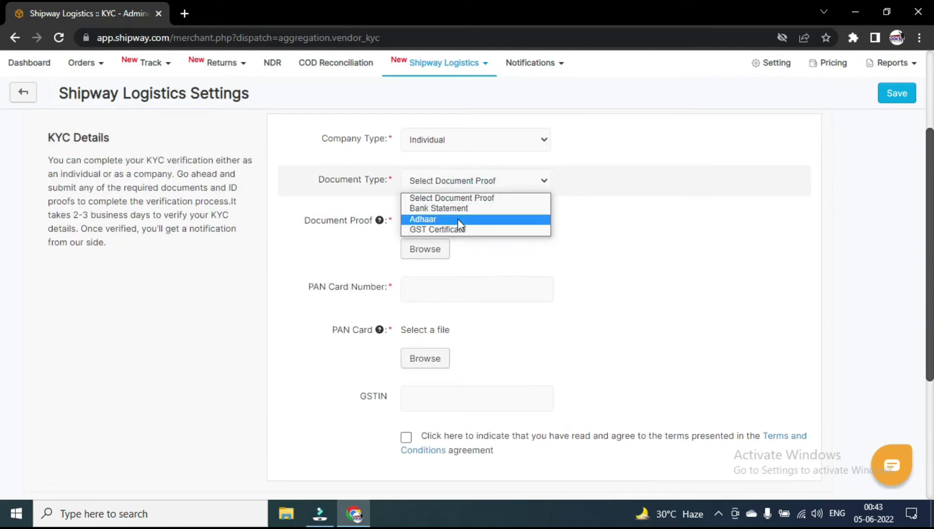
left_click(575, 173)
scroll(575, 179, "down", 1)
scroll(539, 186, "up", 1)
scroll(343, 220, "down", 1)
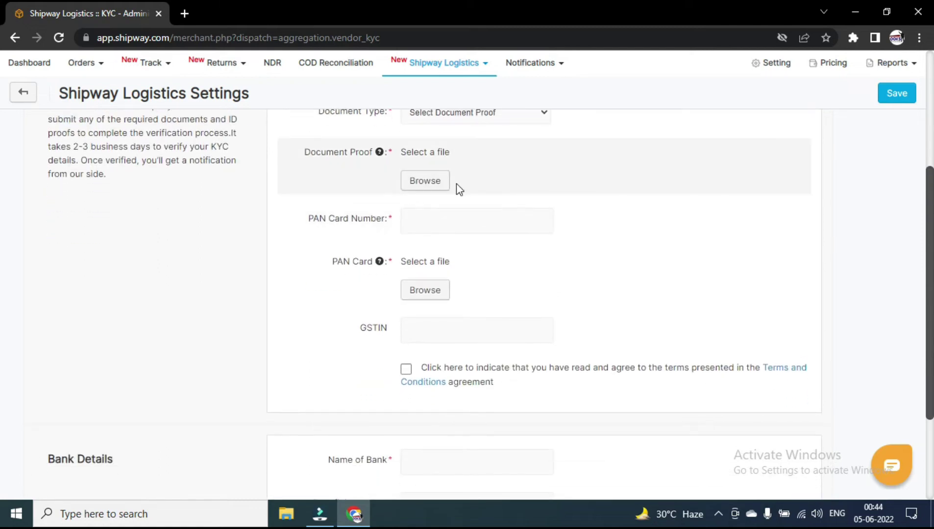
scroll(435, 179, "up", 1)
left_click(430, 179)
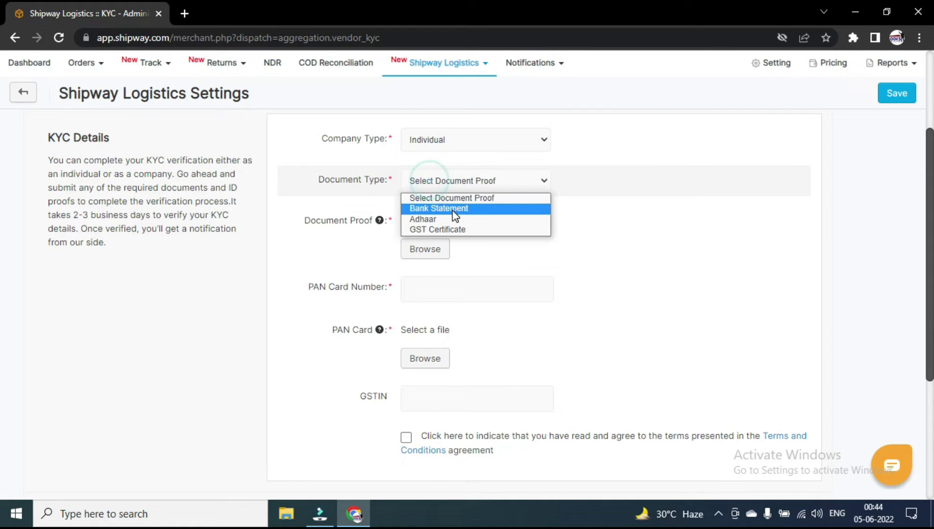
left_click(496, 253)
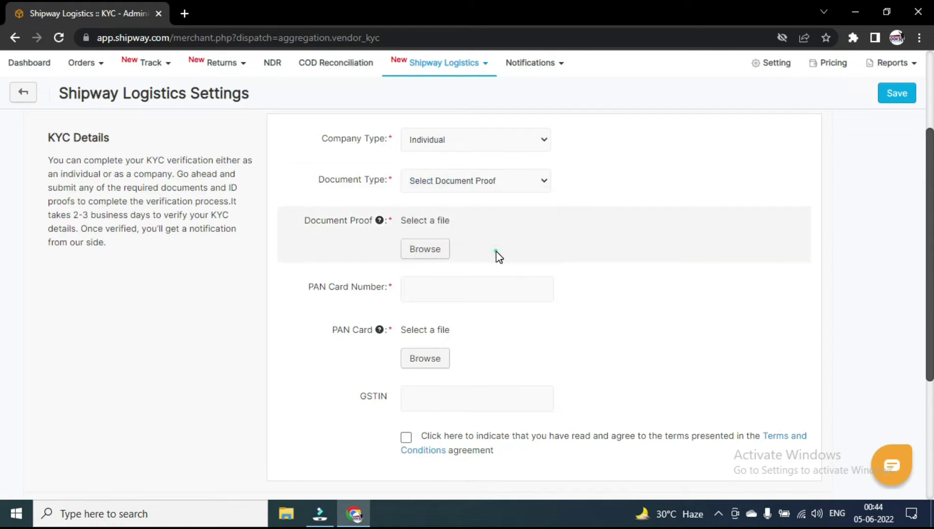
scroll(496, 255, "down", 2)
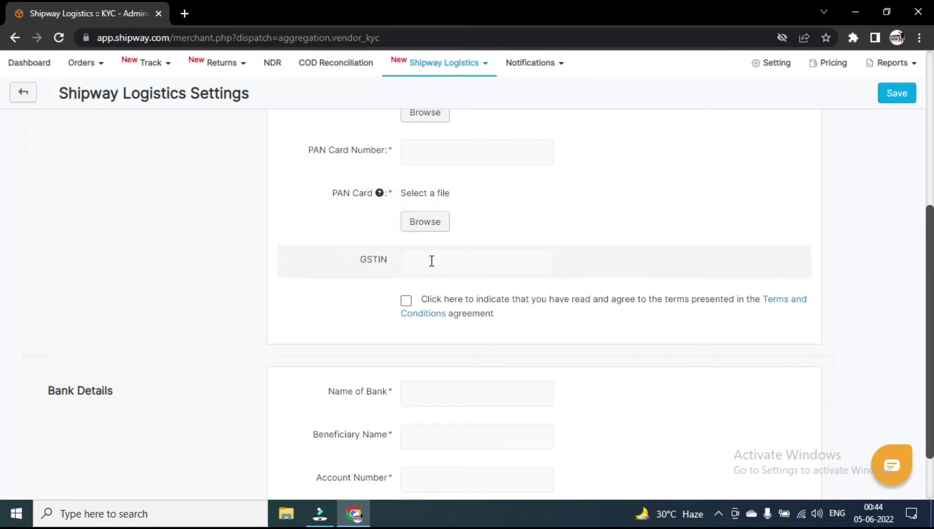
scroll(432, 261, "down", 1)
left_click(406, 233)
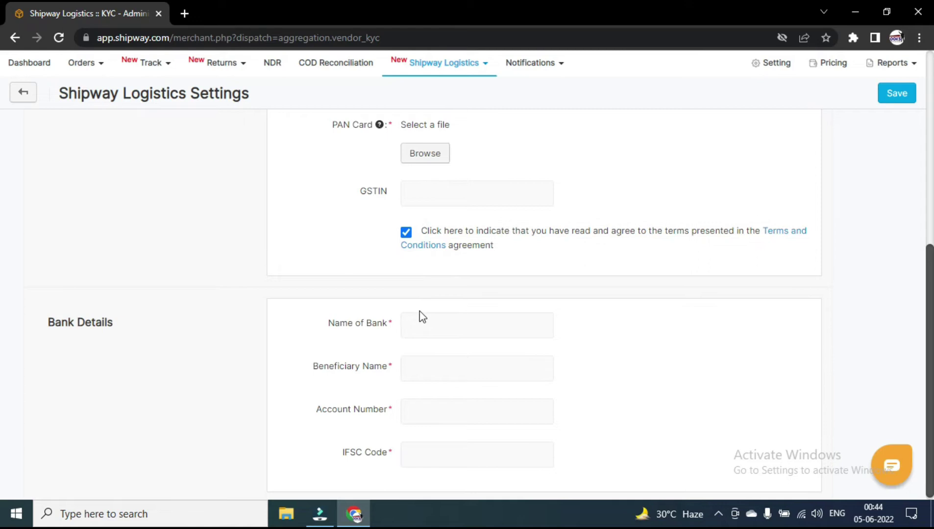
scroll(416, 318, "down", 1)
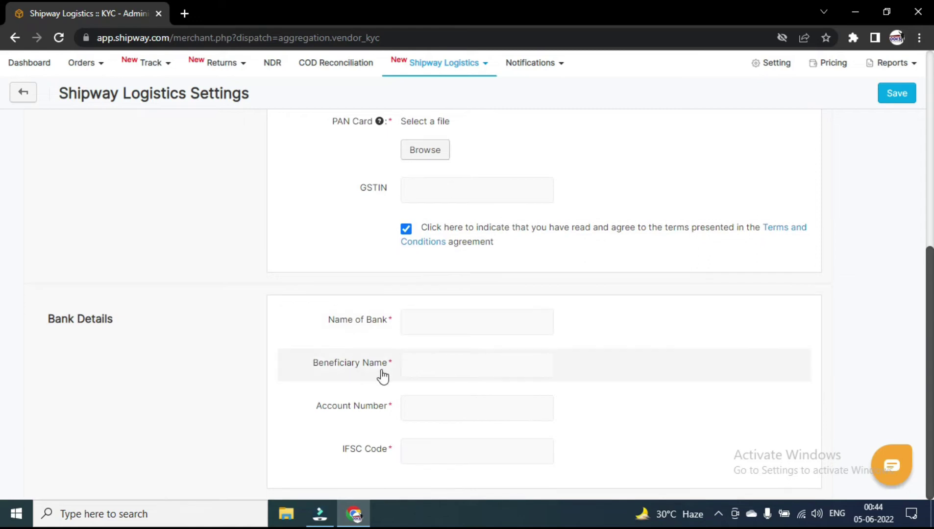
scroll(468, 400, "up", 7)
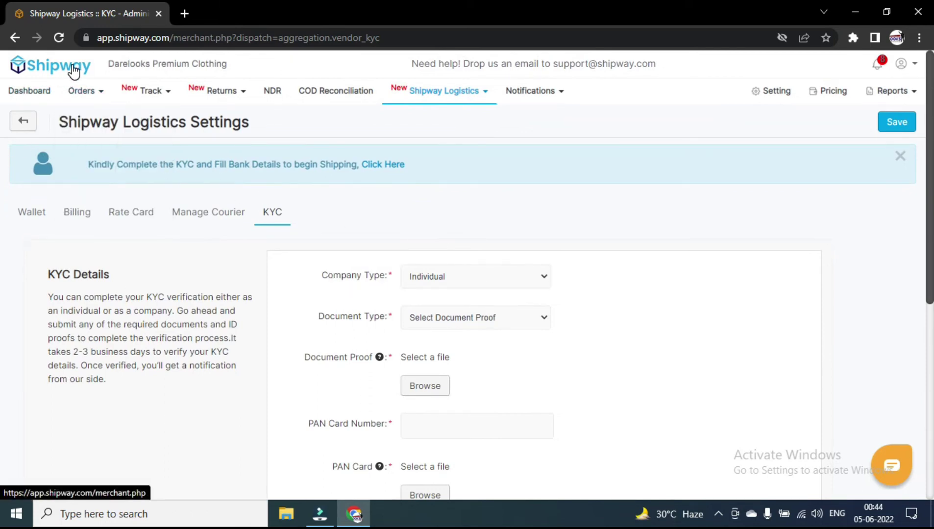
Go to Setting > Integrations and browse store platforms like Shopify, Amazon, Flipkart and WooCommerce.
left_click(22, 122)
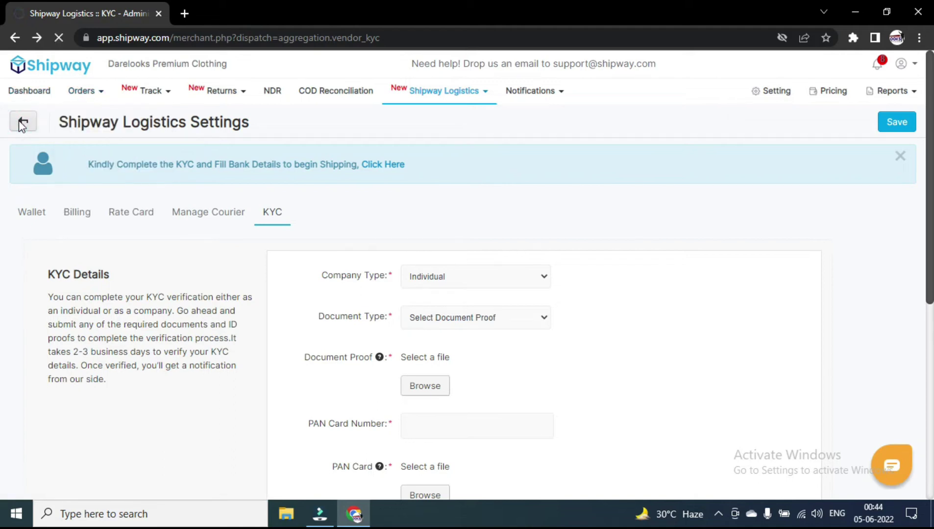
left_click(779, 94)
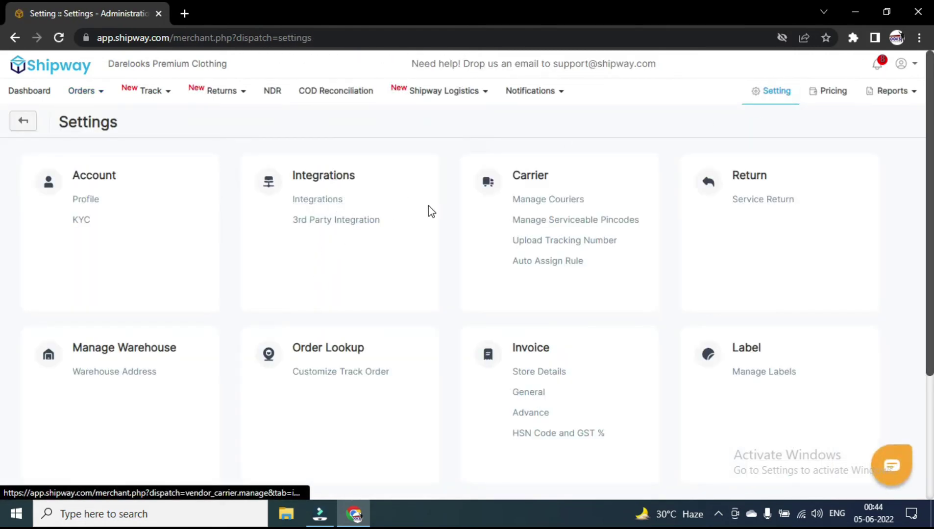
left_click(318, 200)
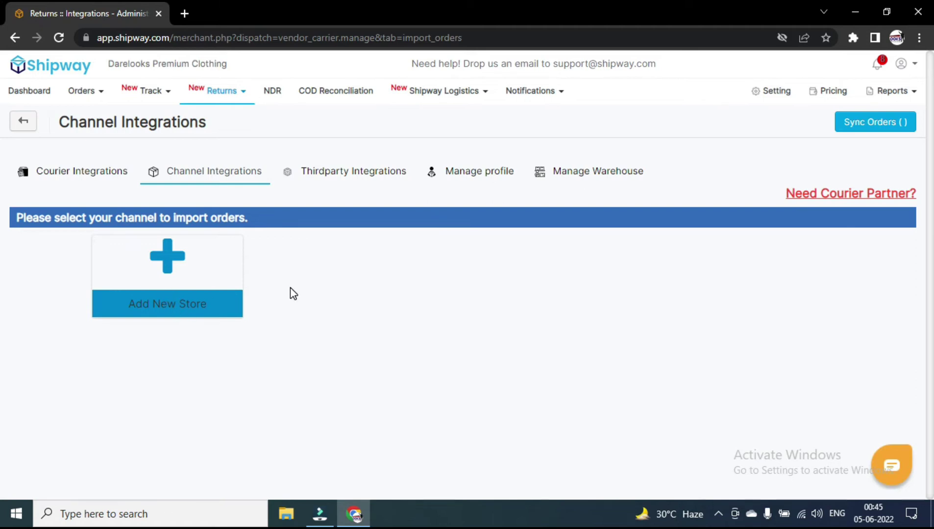
left_click(166, 297)
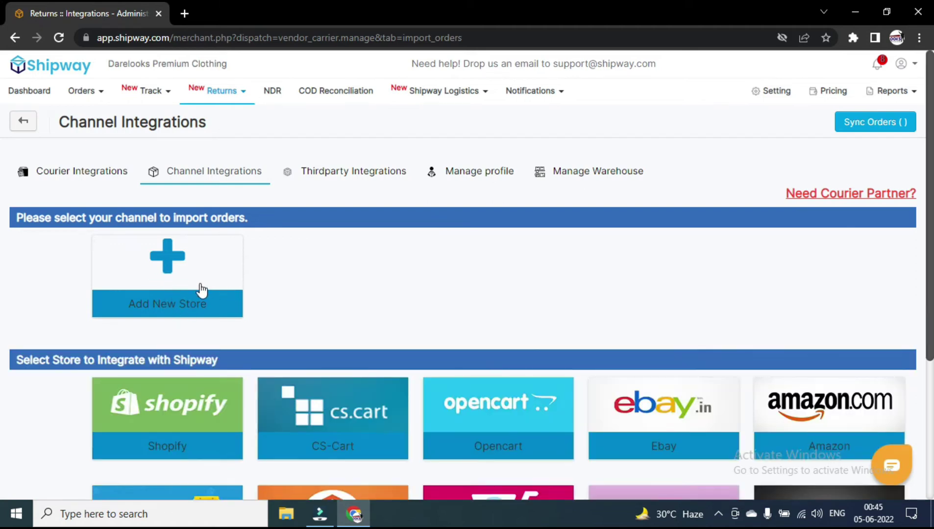
scroll(211, 290, "down", 3)
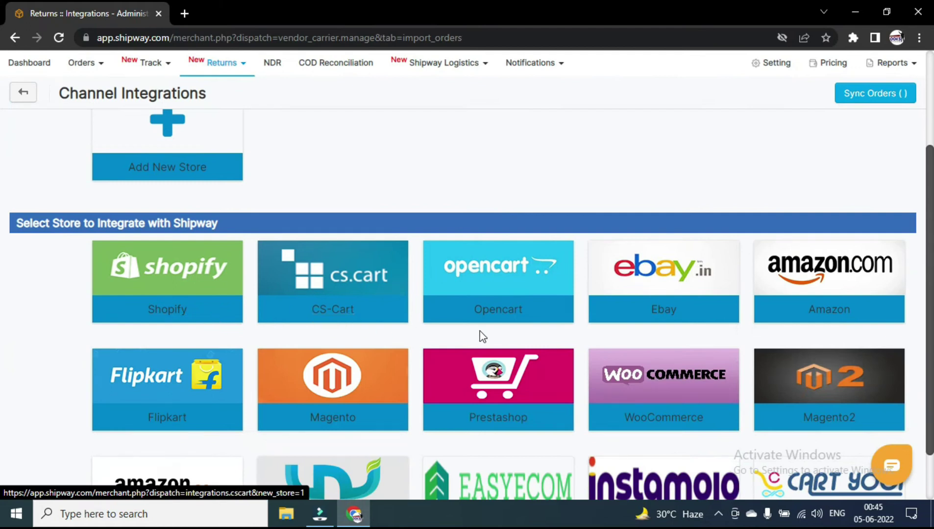
scroll(702, 326, "down", 1)
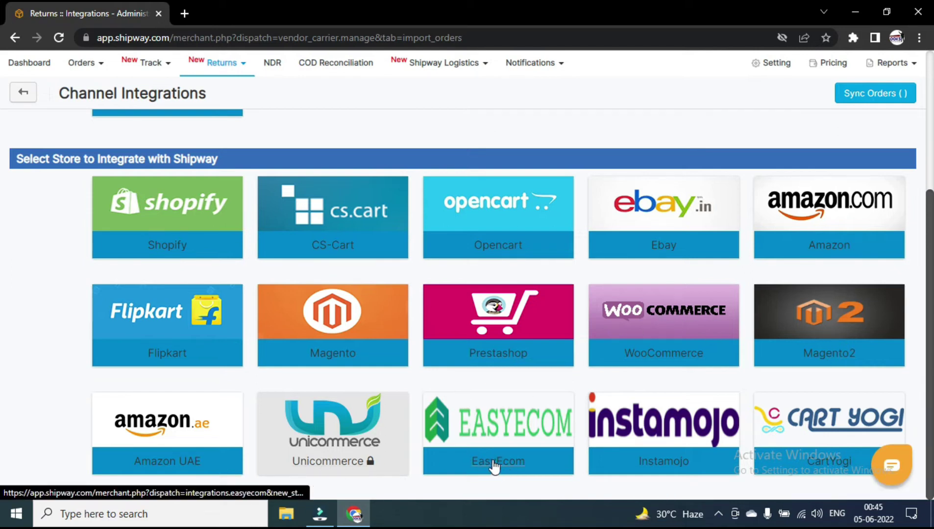
scroll(711, 477, "up", 3)
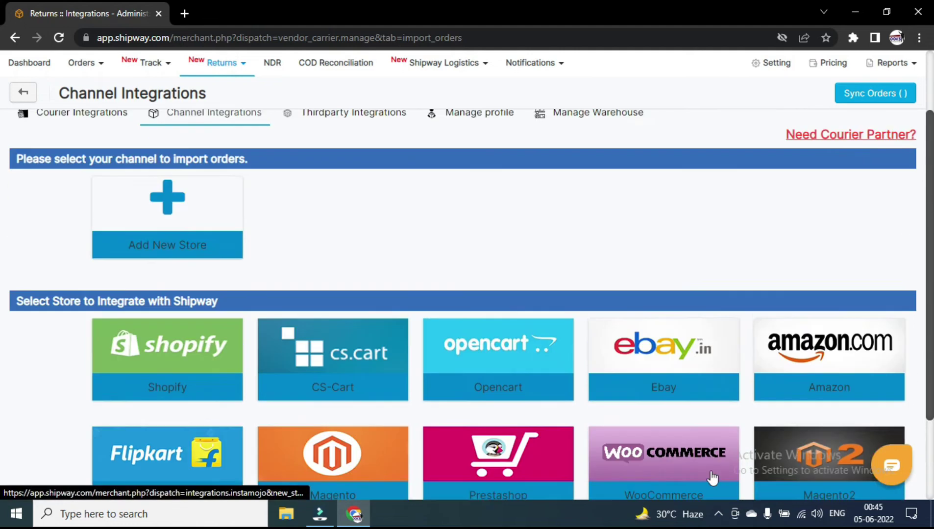
scroll(712, 478, "up", 2)
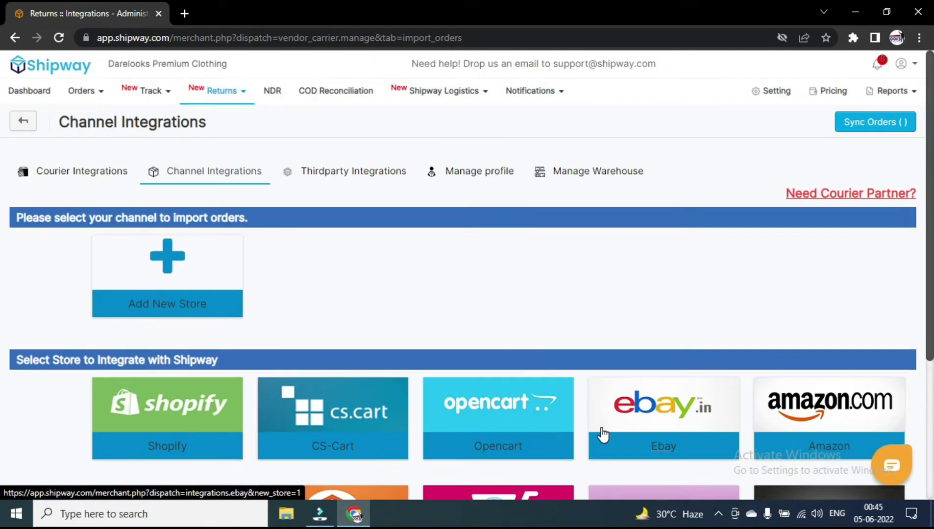
Review Courier Integrations, then list third-party services such as Cashfree, Razorpay and PayU.
left_click(560, 443)
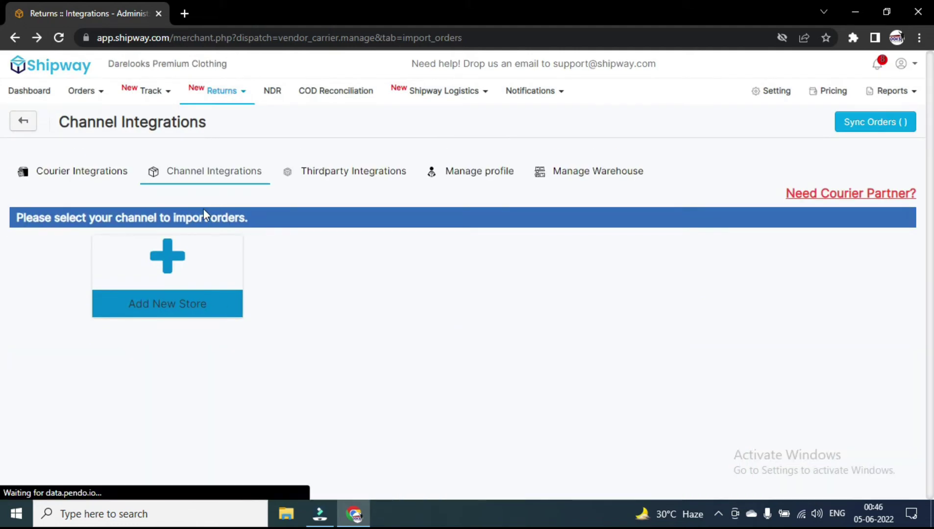
left_click(81, 171)
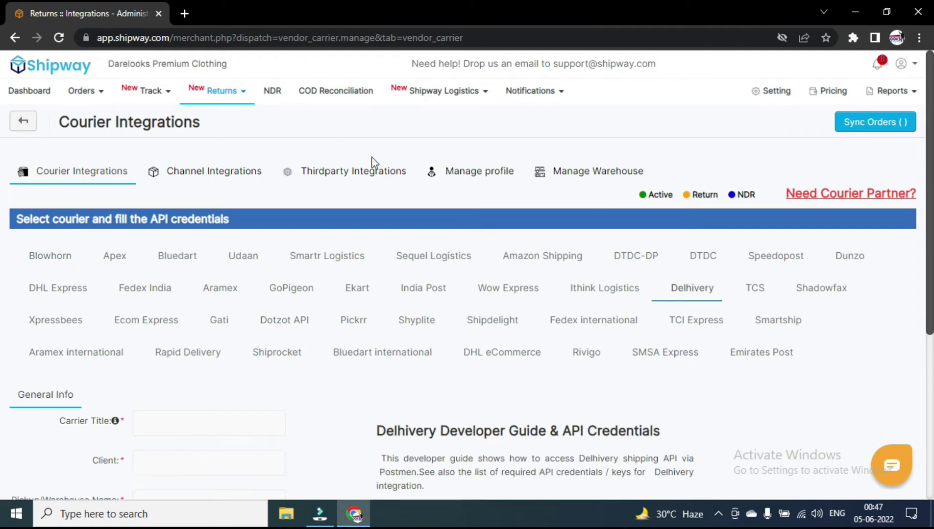
left_click(359, 172)
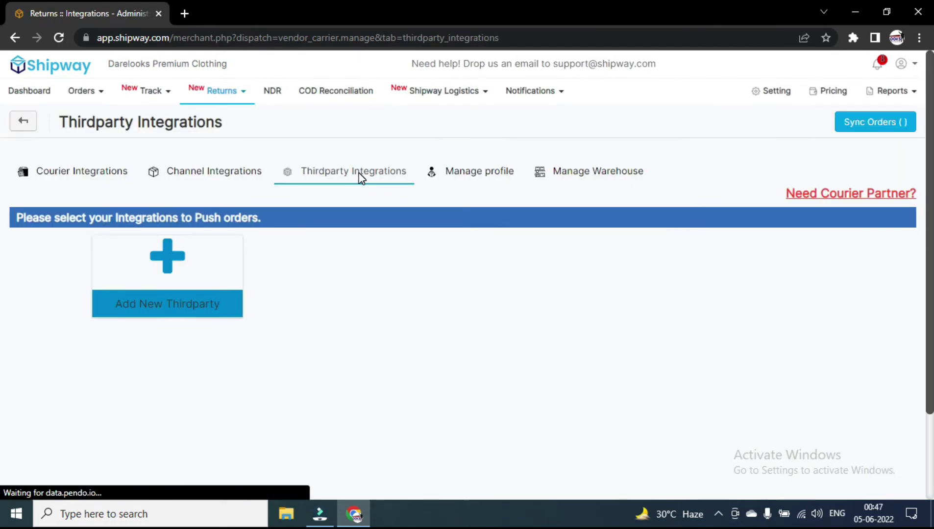
left_click(152, 285)
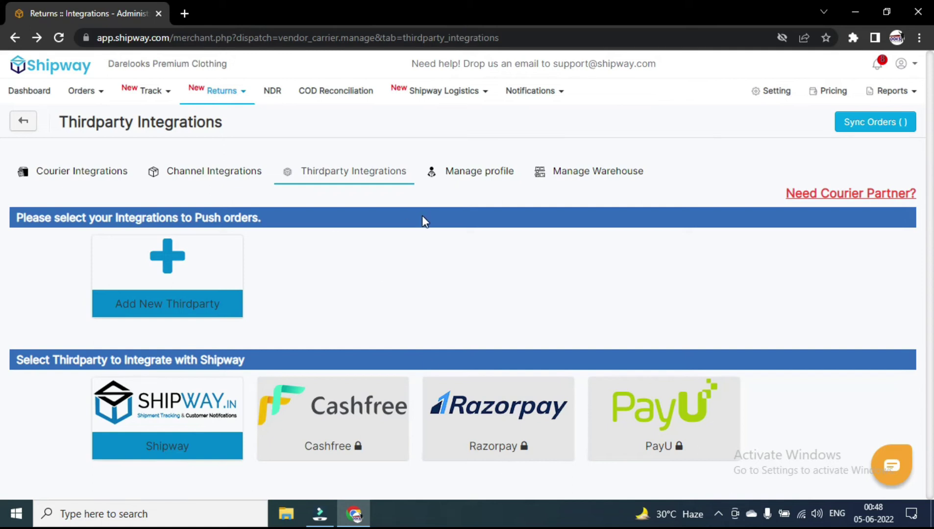
View Manage profile and Manage Warehouse, preview the Create Address form, and leave it unsaved.
left_click(478, 174)
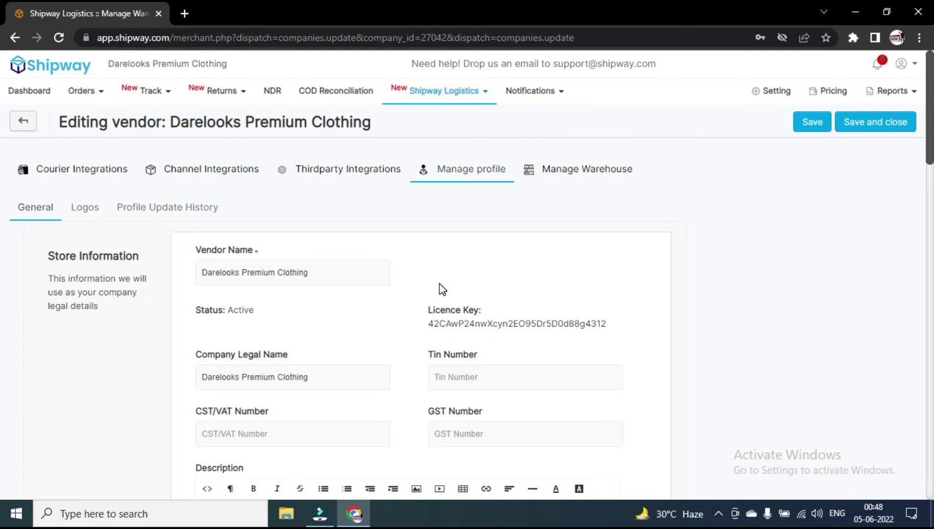
left_click(561, 171)
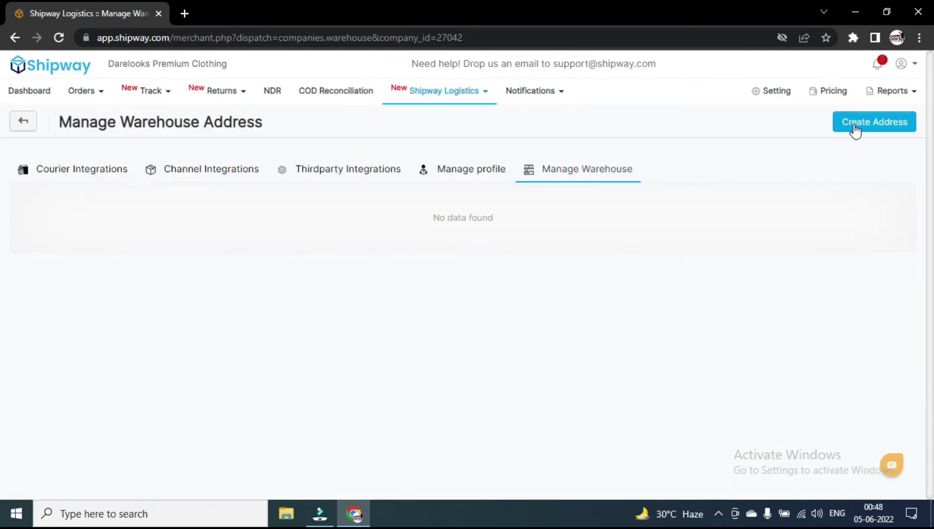
left_click(855, 128)
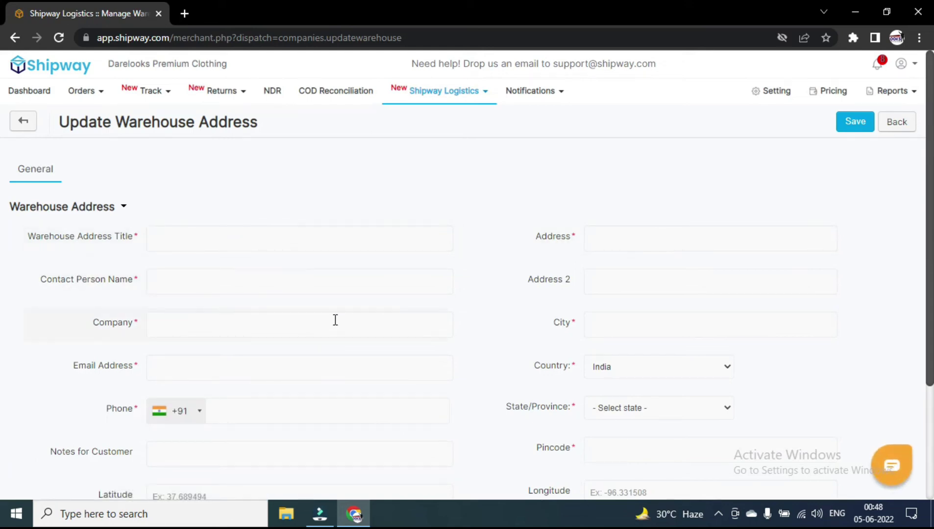
scroll(335, 320, "down", 3)
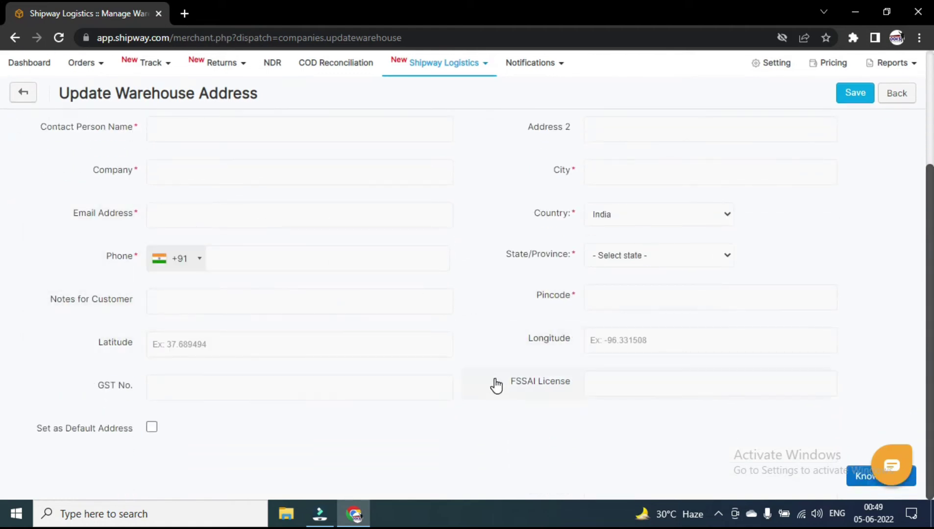
scroll(494, 343, "up", 3)
left_click(901, 123)
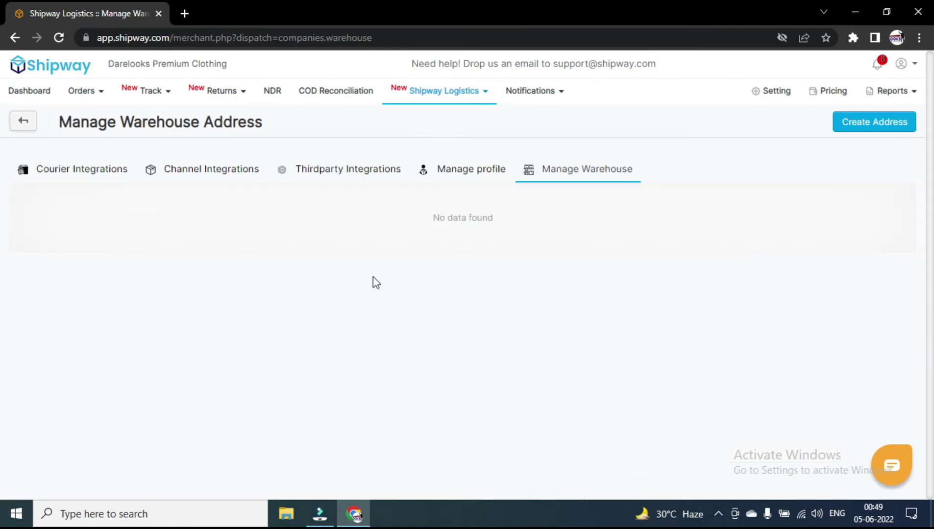
mouse_move(98, 94)
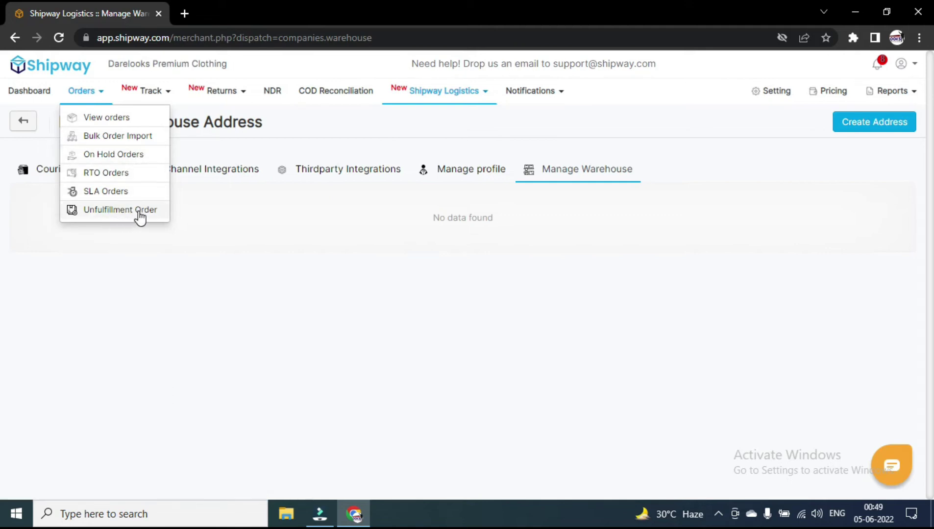
Return to Orders, clear the store, courier and warehouse notices, and start a new order.
mouse_move(134, 98)
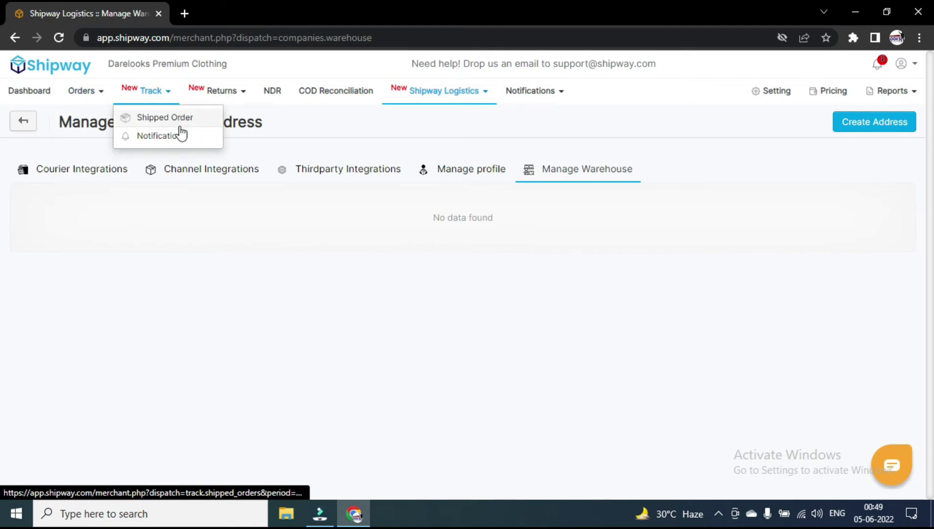
mouse_move(206, 96)
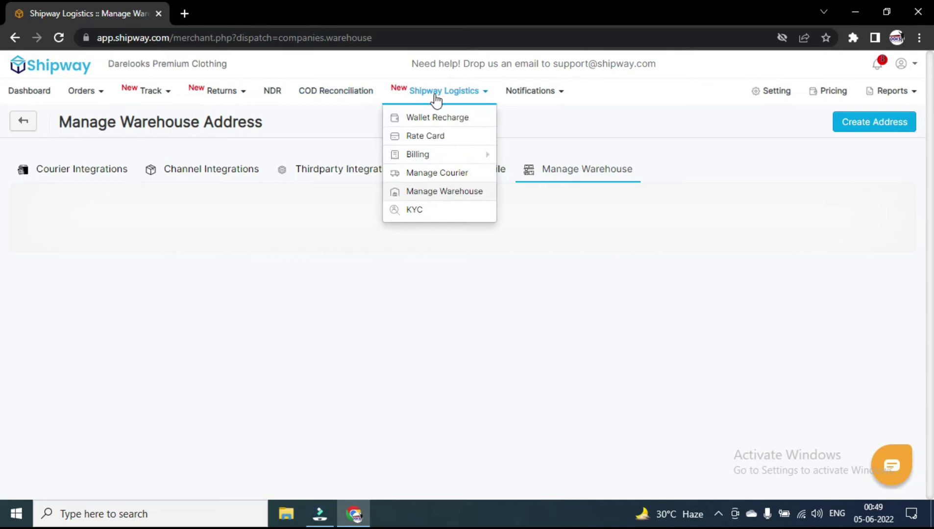
mouse_move(552, 98)
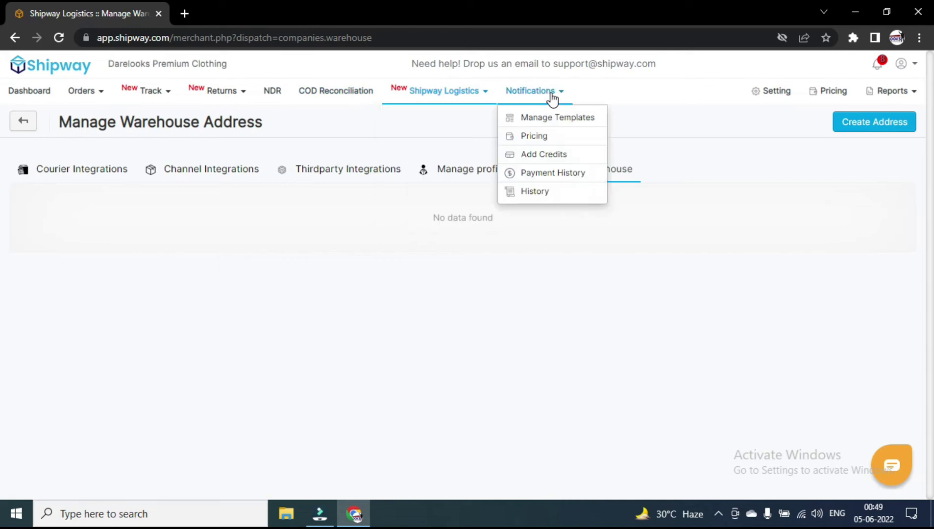
left_click(41, 78)
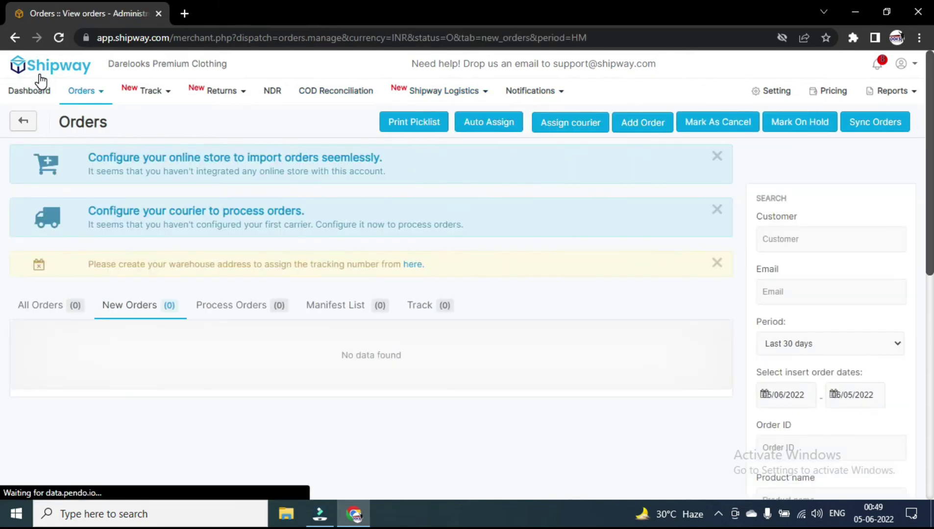
left_click(717, 156)
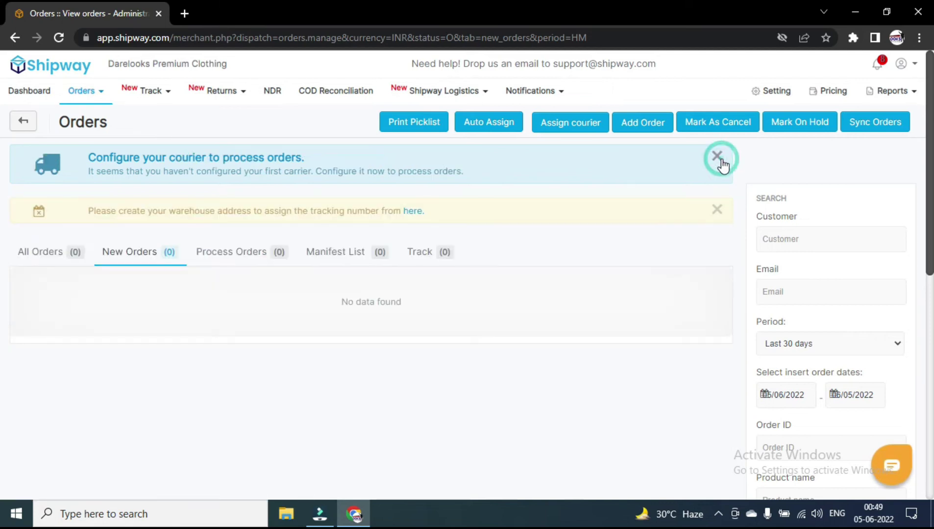
left_click(717, 156)
left_click(720, 157)
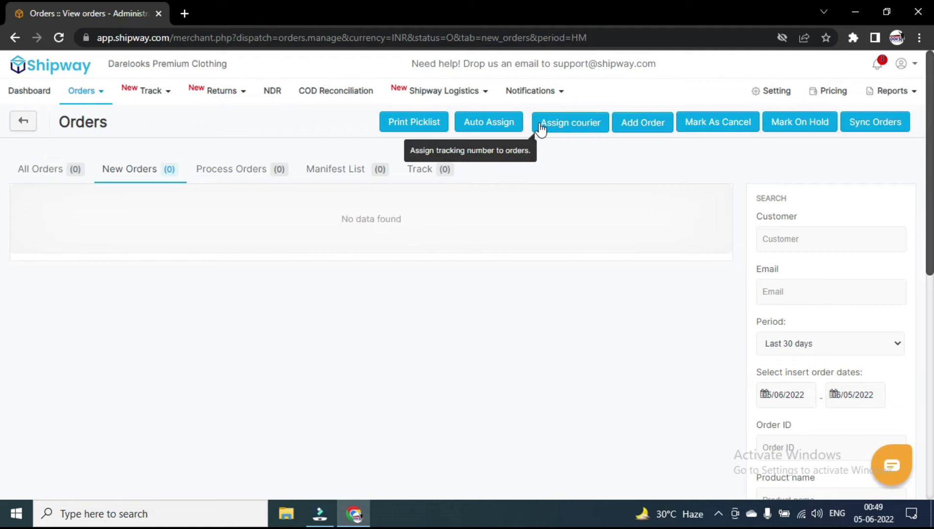
left_click(641, 129)
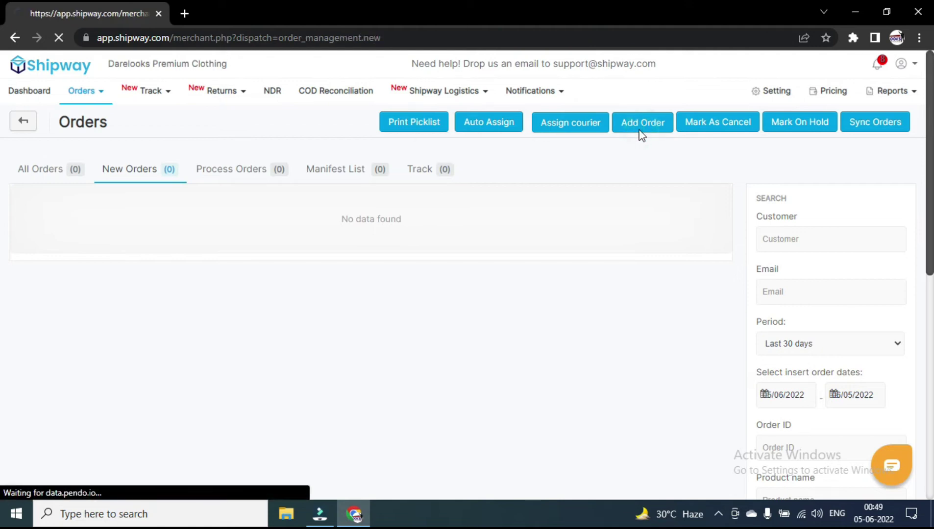
Add product Blazer For Men, SKU Blue01-L, price 1999, quantity 1 to the order.
left_click(238, 165)
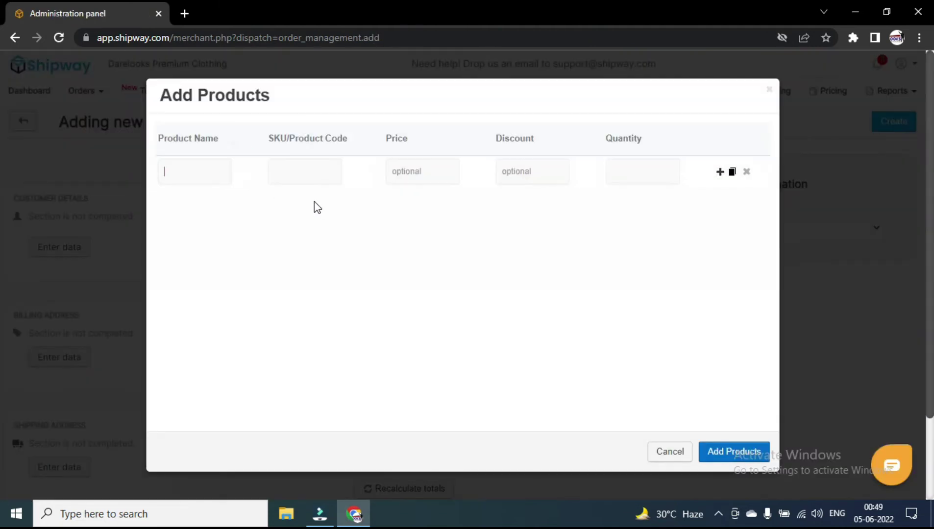
left_click(187, 167)
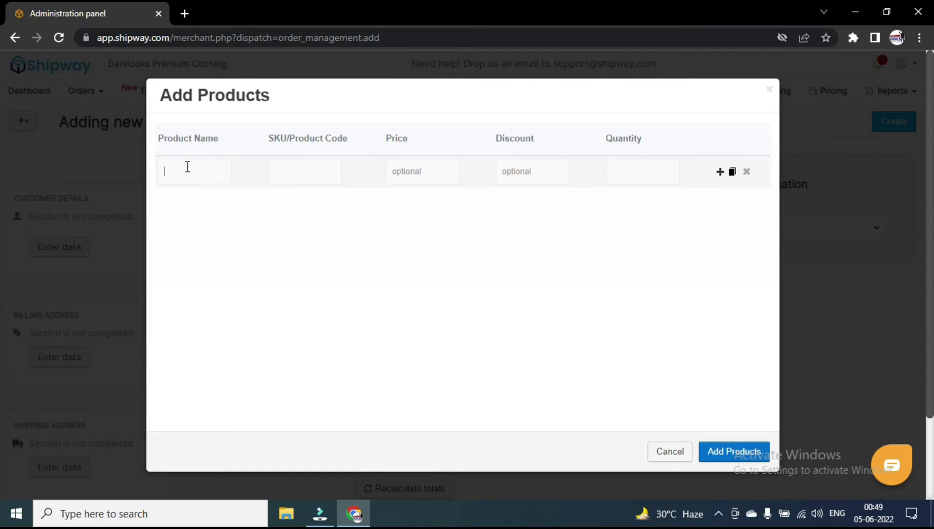
type("B")
key("BackSpace")
key("BackSpace")
key("BackSpace")
key("BackSpace")
key("BackSpace")
type("lazer For Men")
left_click(312, 177)
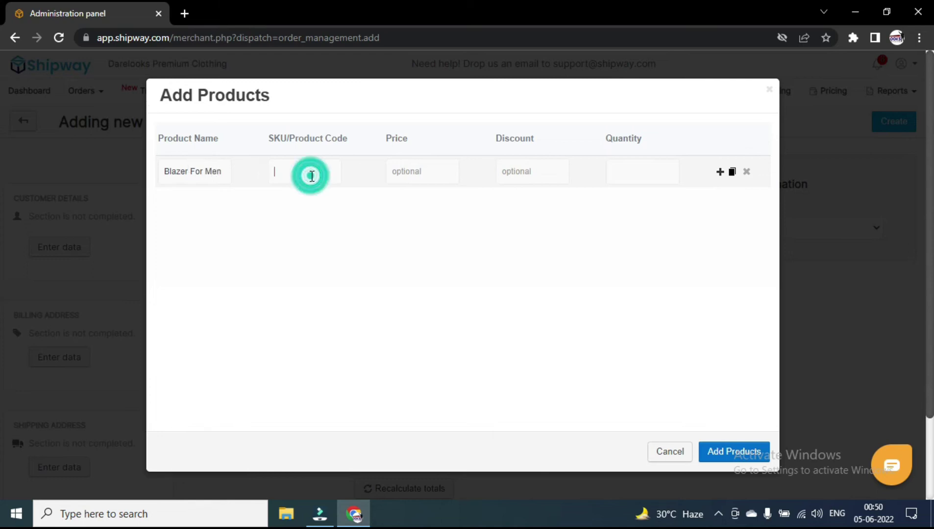
type("Blue01-L")
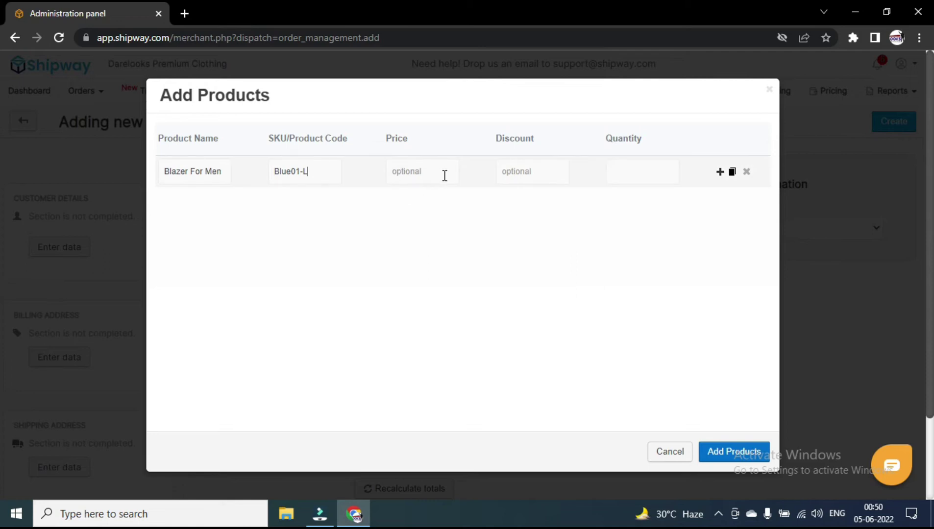
left_click(428, 174)
type("1999")
left_click(650, 173)
type("1")
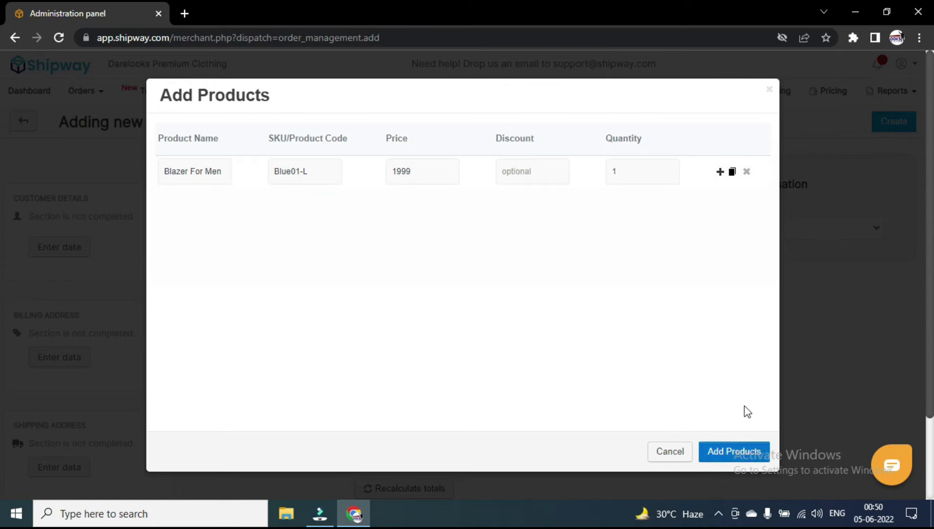
left_click(727, 462)
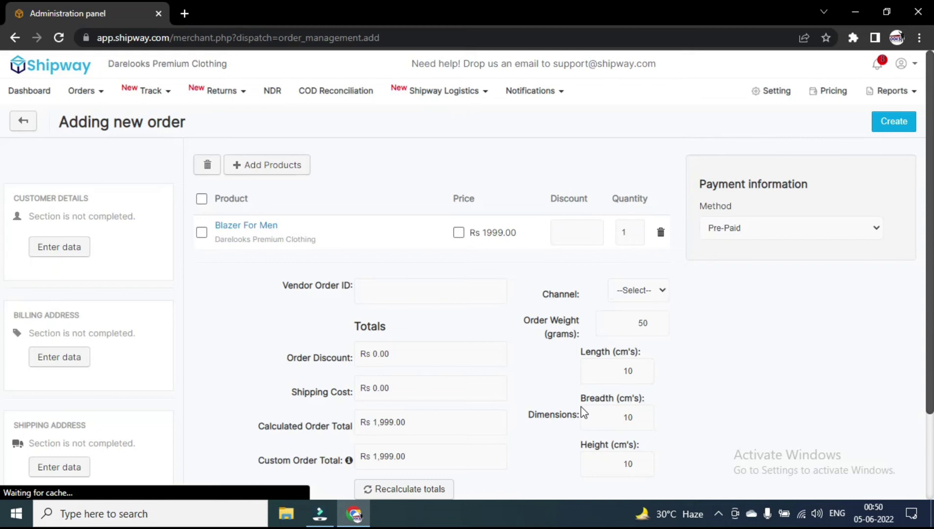
Enter an order discount of 50 and a shipping cost of 100 on the new order.
scroll(512, 386, "up", 2)
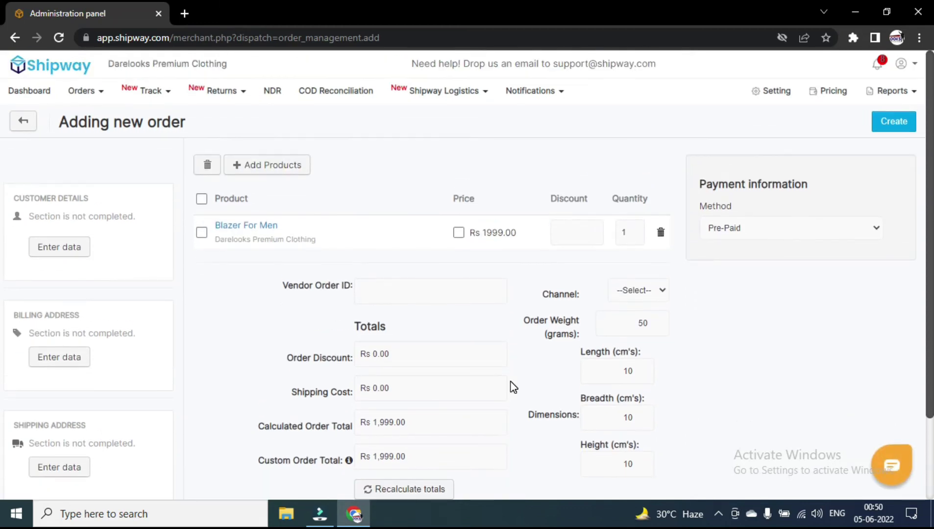
scroll(512, 386, "down", 2)
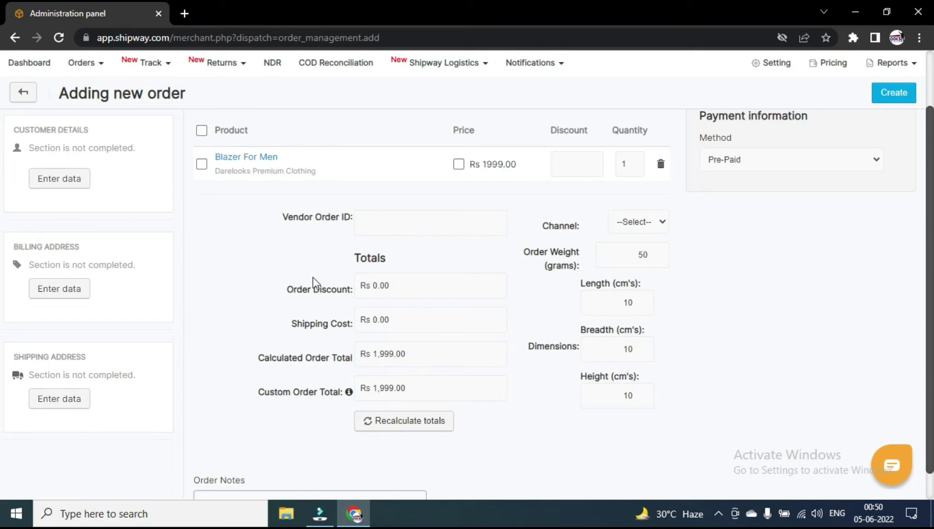
left_click(390, 290)
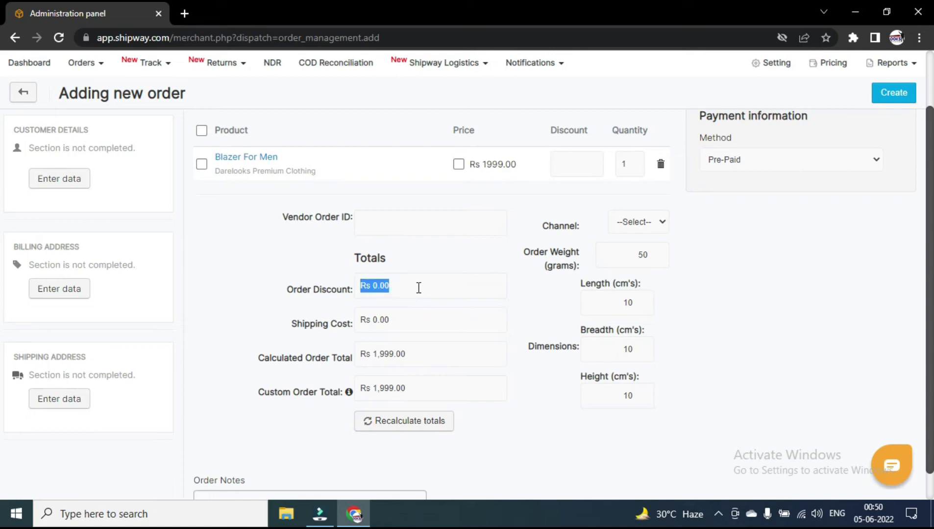
type("50")
left_click(297, 238)
left_click(414, 319)
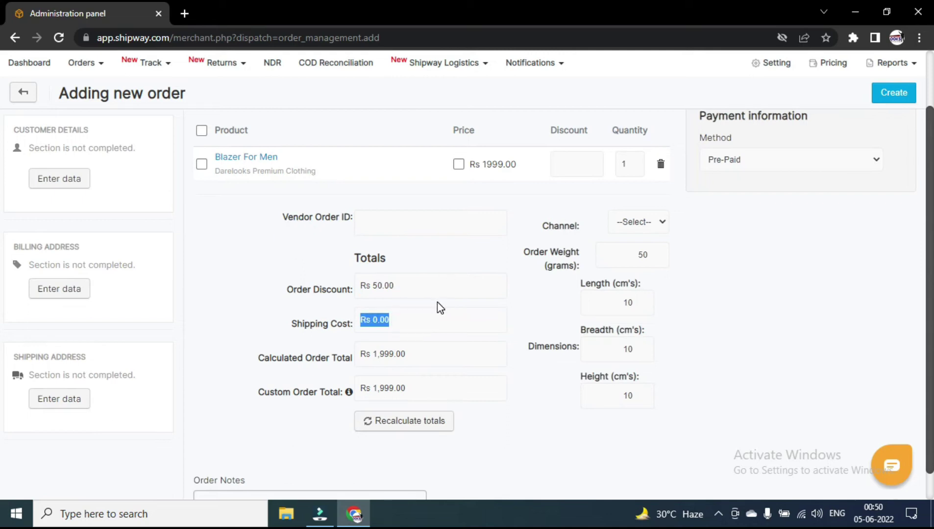
type("10")
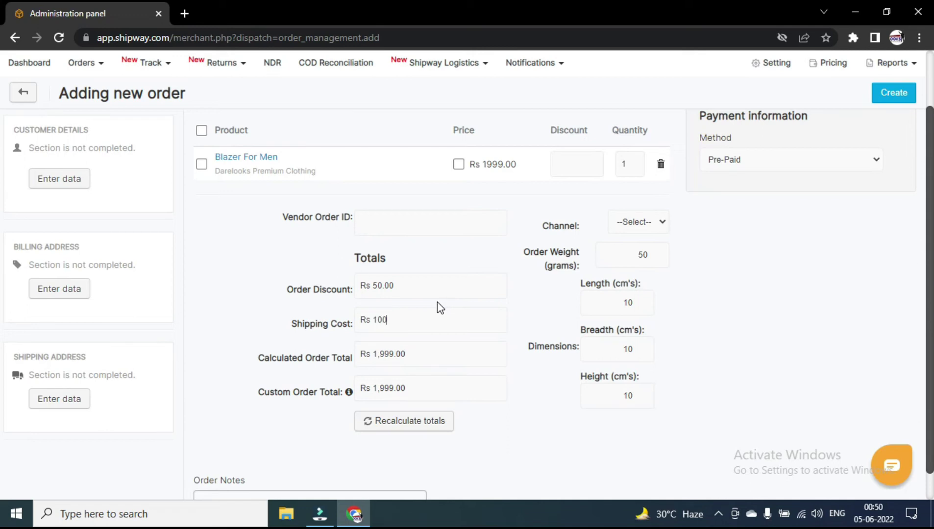
key("BackSpace")
key("BackSpace")
left_click(522, 223)
left_click(637, 223)
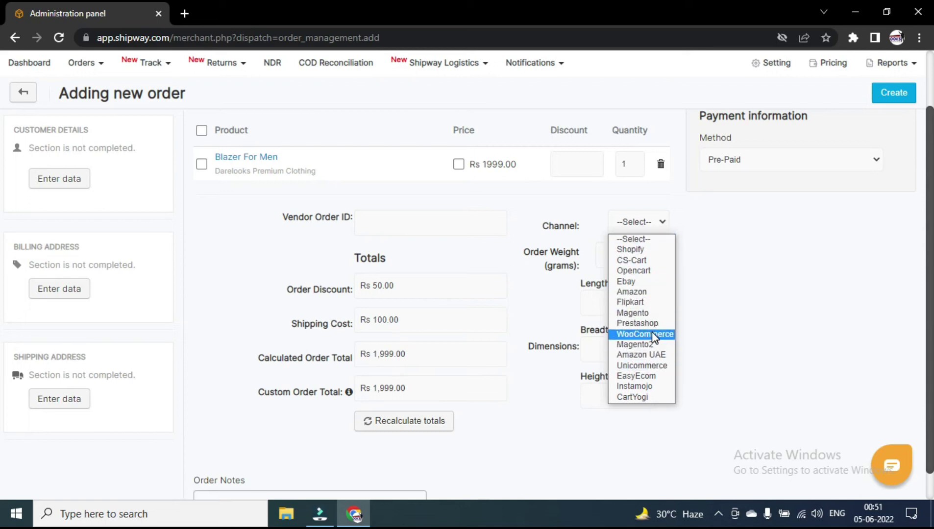
Set the channel to WooCommerce, enter vendor order ID First1, and recalculate totals to Rs 2,049.00.
left_click(653, 335)
left_click(699, 296)
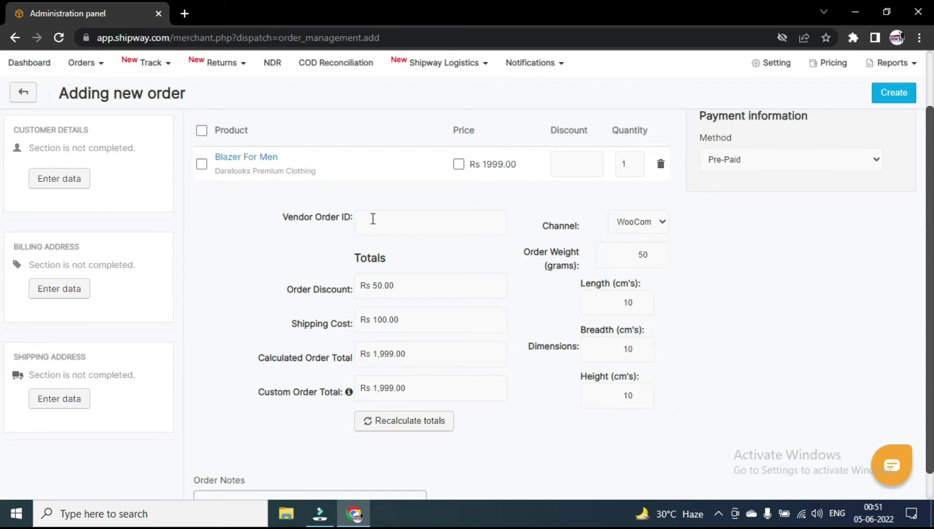
left_click(388, 220)
key("Return")
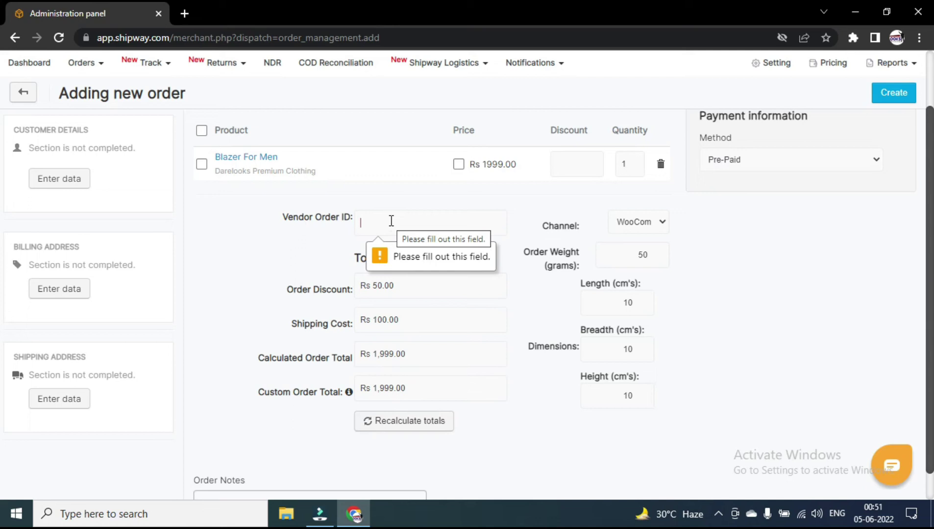
type("First1")
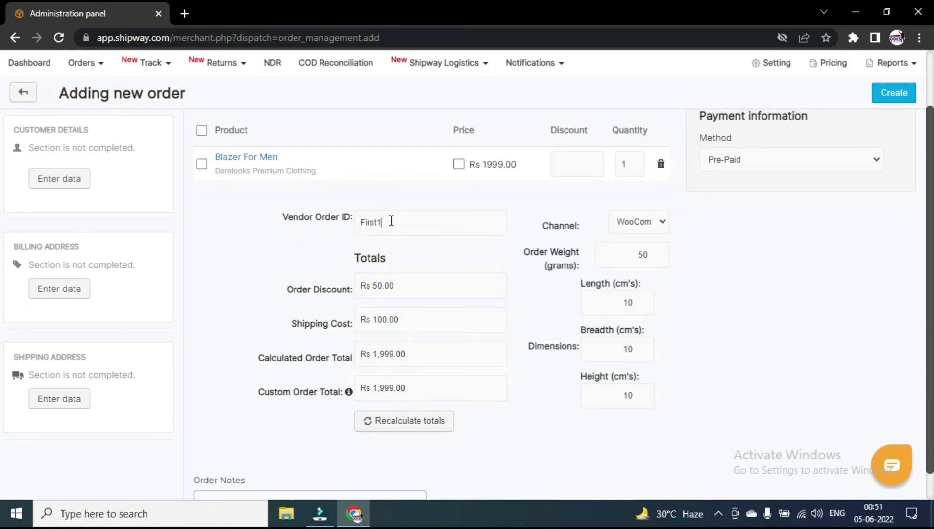
left_click(430, 420)
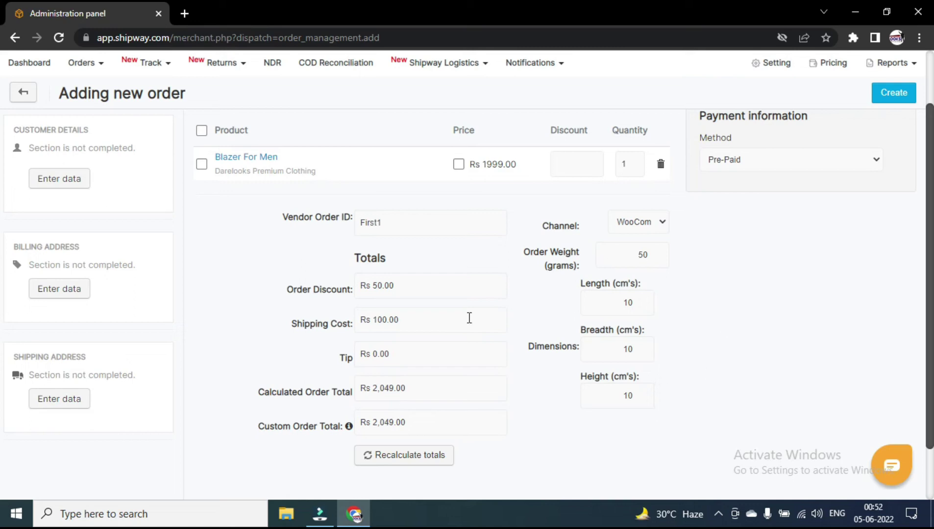
Change the order weight to 1250 g and try creating the order.
double_click(635, 254)
type("12")
scroll(620, 385, "down", 1)
left_click(247, 473)
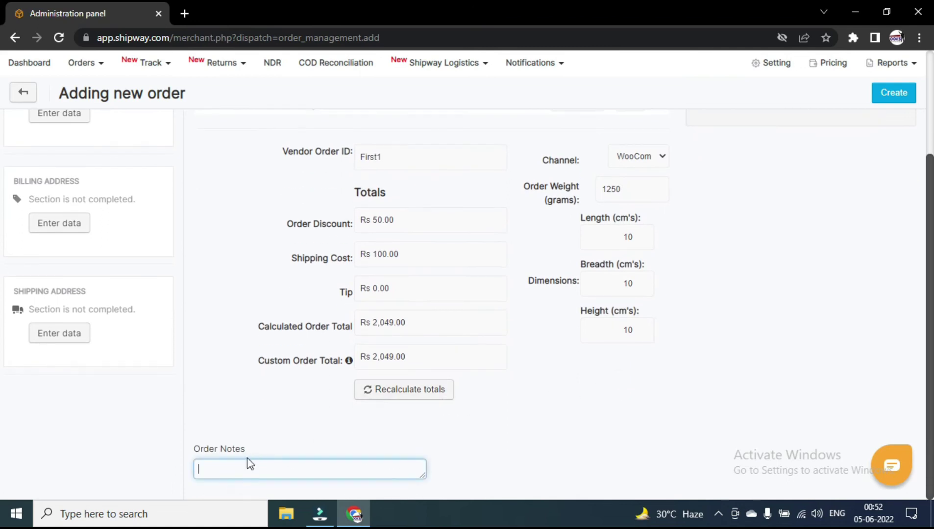
scroll(266, 465, "up", 3)
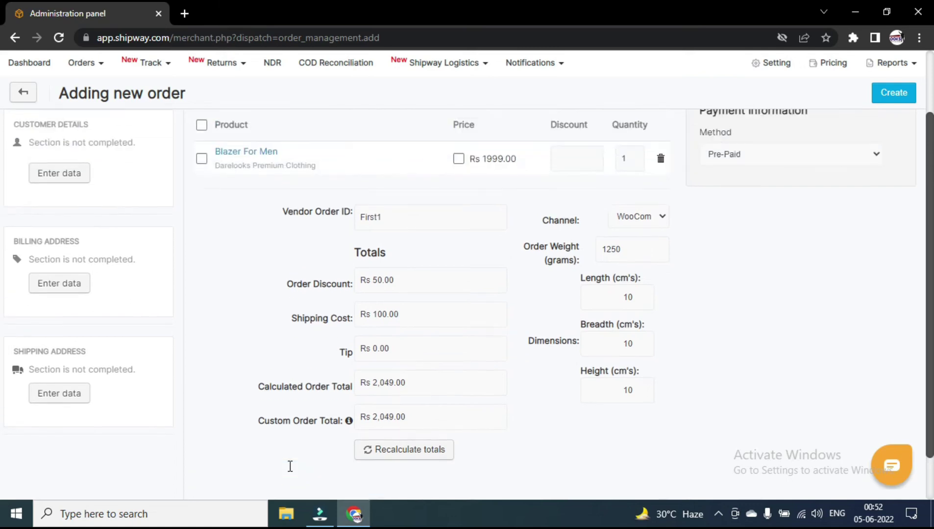
left_click(892, 122)
Keep Pre-Paid as the payment method and bring up the Customer Info form.
scroll(775, 183, "down", 3)
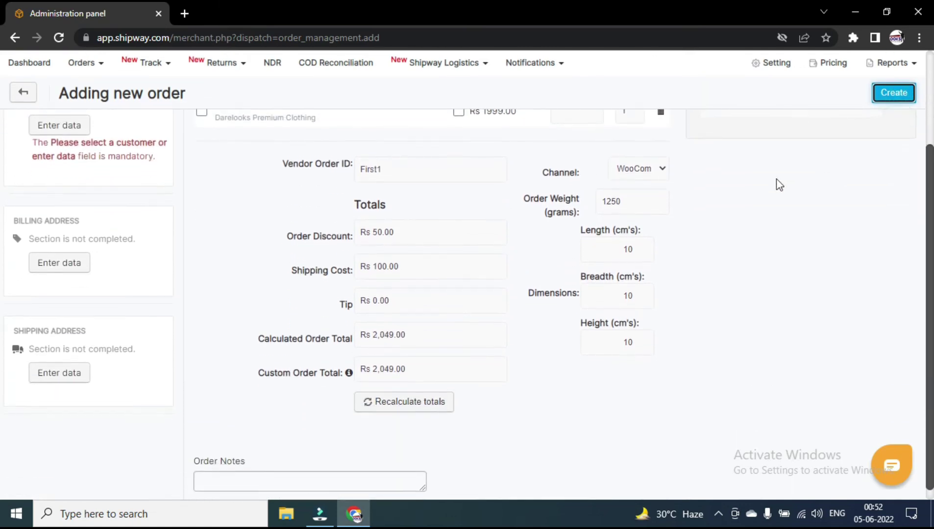
scroll(784, 211, "up", 3)
left_click(779, 215)
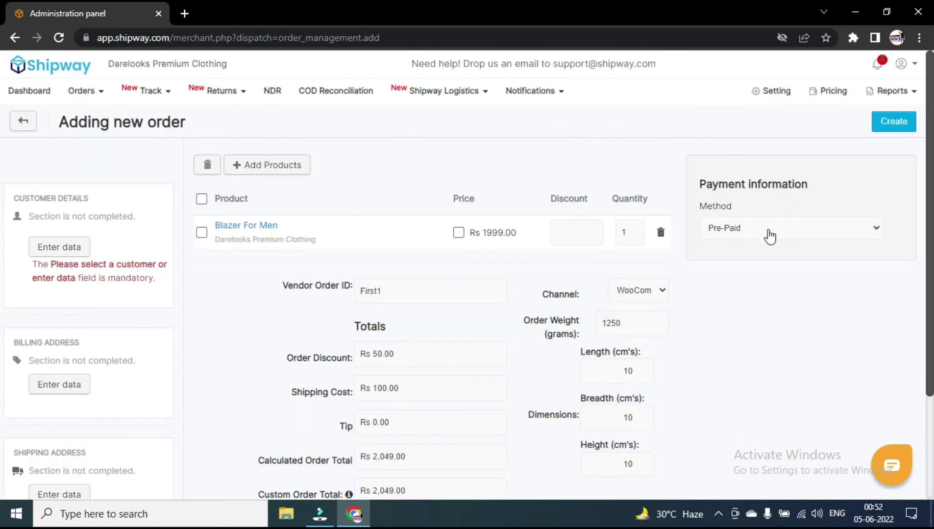
left_click(797, 227)
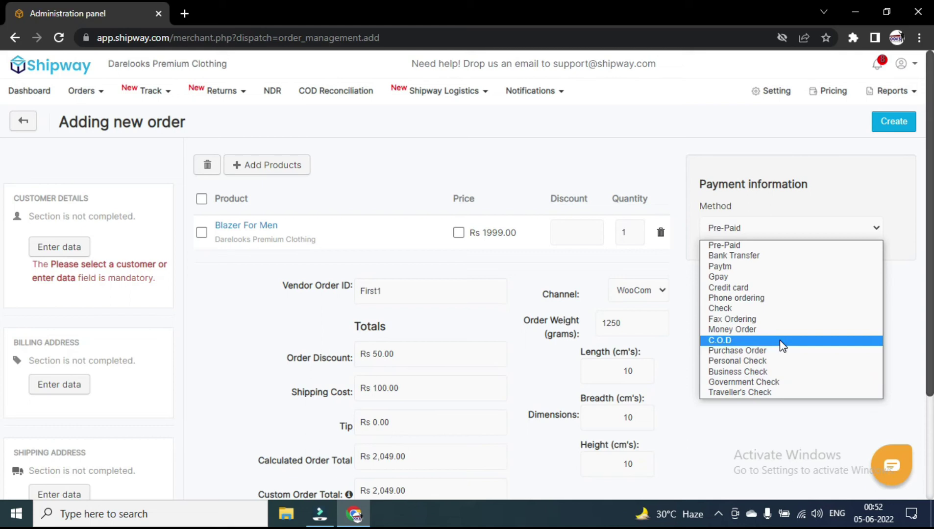
left_click(783, 246)
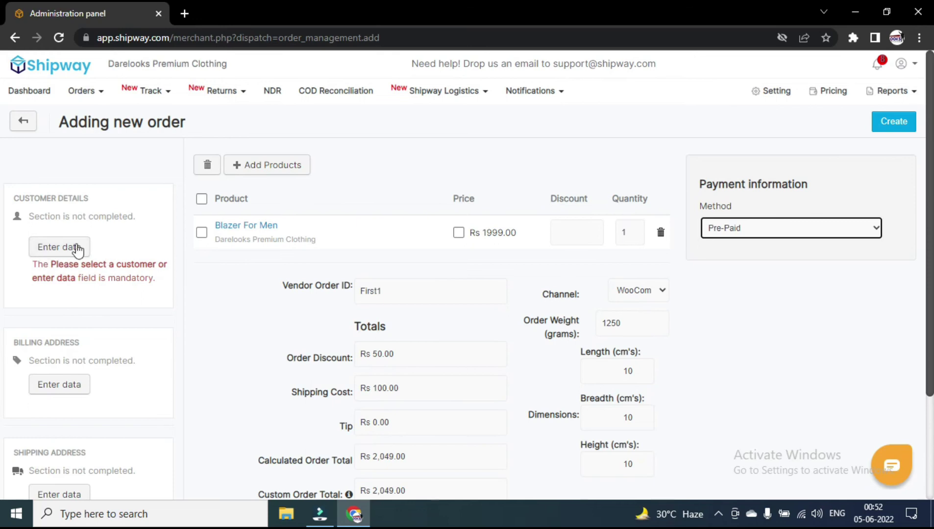
left_click(61, 251)
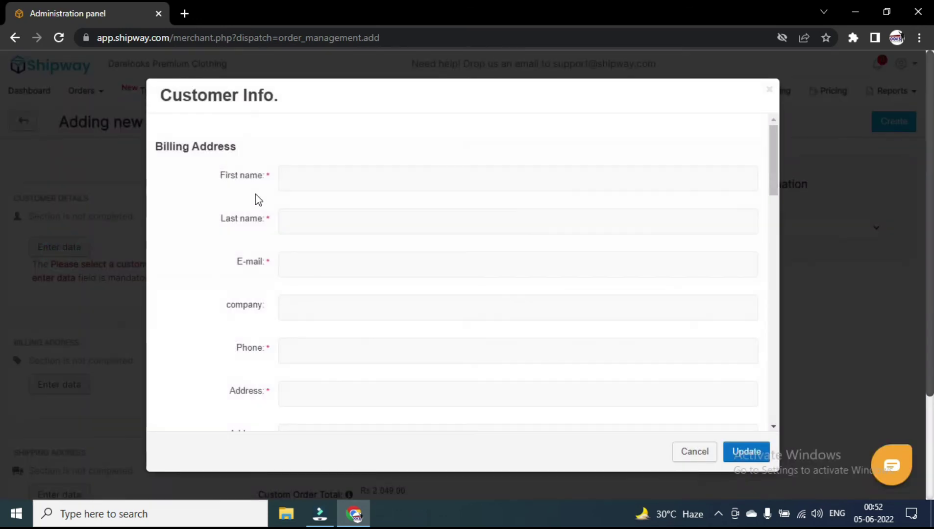
Mark the shipping address as different from billing, then close the Customer Info form unsaved.
scroll(301, 266, "down", 3)
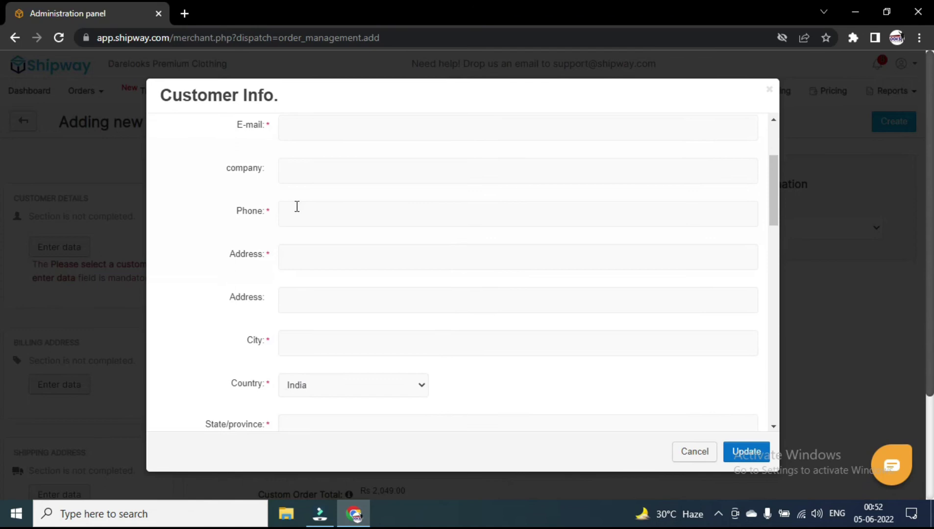
scroll(316, 255, "down", 12)
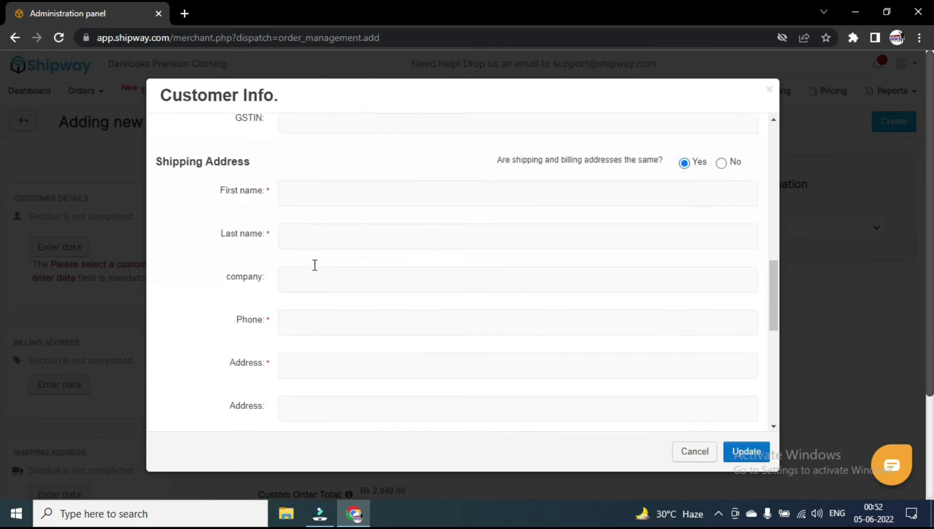
scroll(394, 246, "down", 5)
scroll(362, 265, "up", 10)
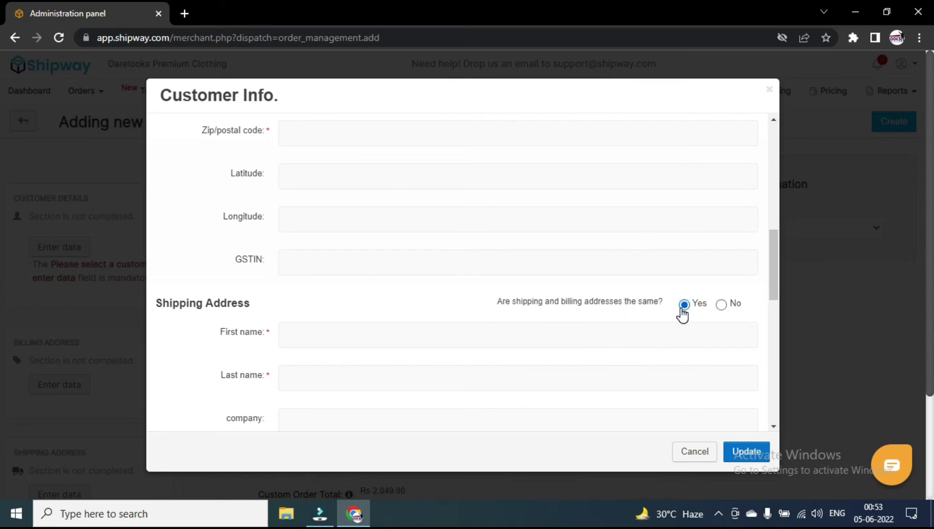
left_click(721, 305)
left_click(691, 446)
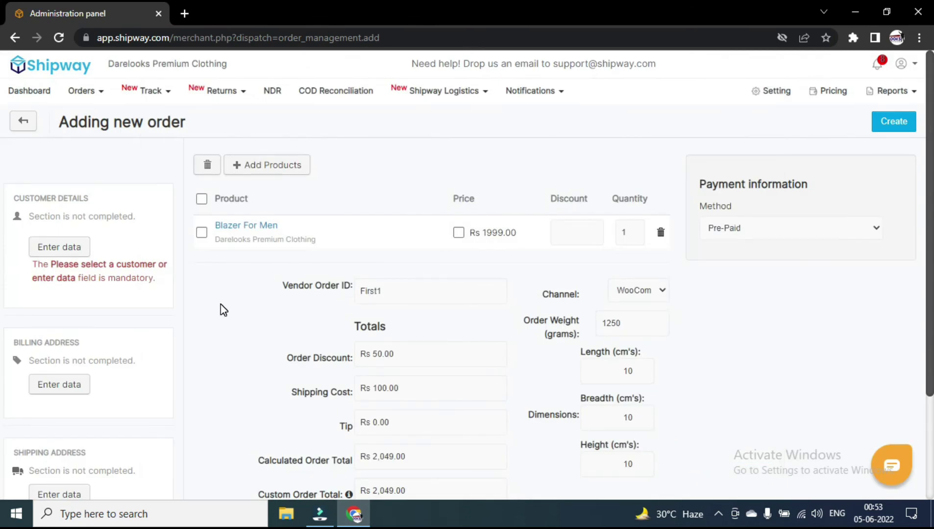
Reopen the Customer Info form, look through it, and close it again without saving.
scroll(206, 318, "down", 1)
left_click(46, 316)
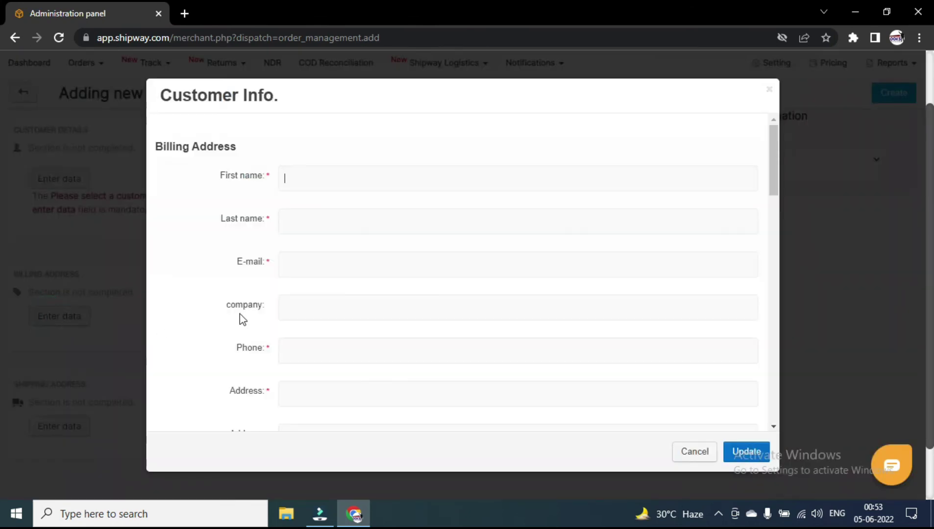
scroll(354, 279, "down", 10)
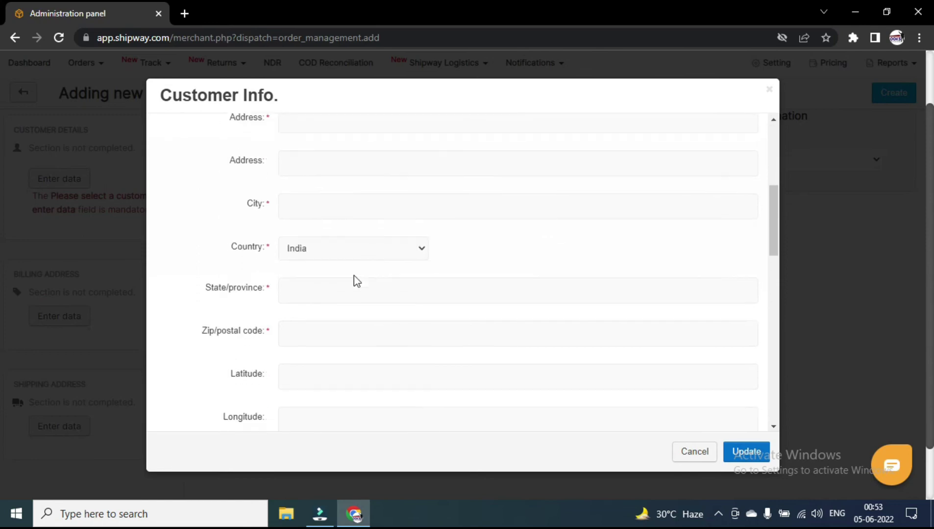
scroll(376, 282, "down", 5)
scroll(413, 283, "up", 8)
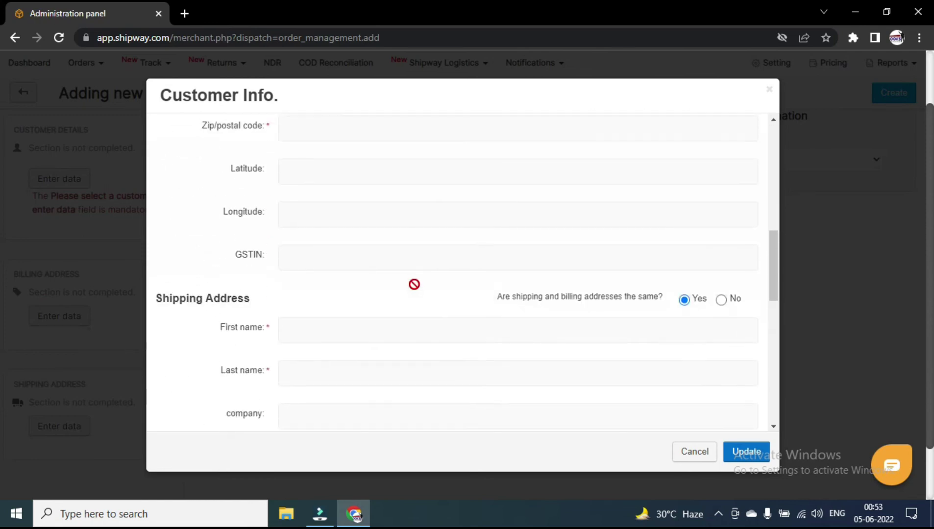
scroll(415, 284, "up", 6)
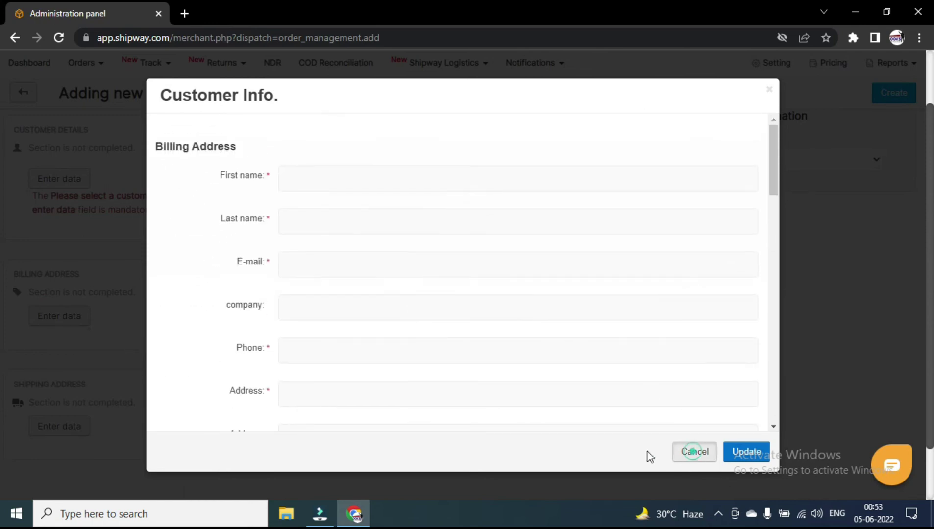
left_click(693, 451)
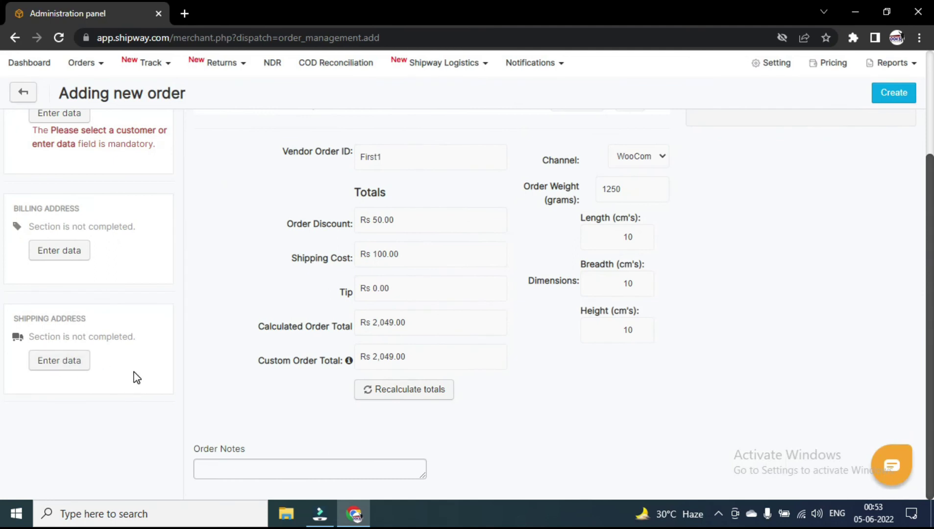
scroll(132, 343, "up", 3)
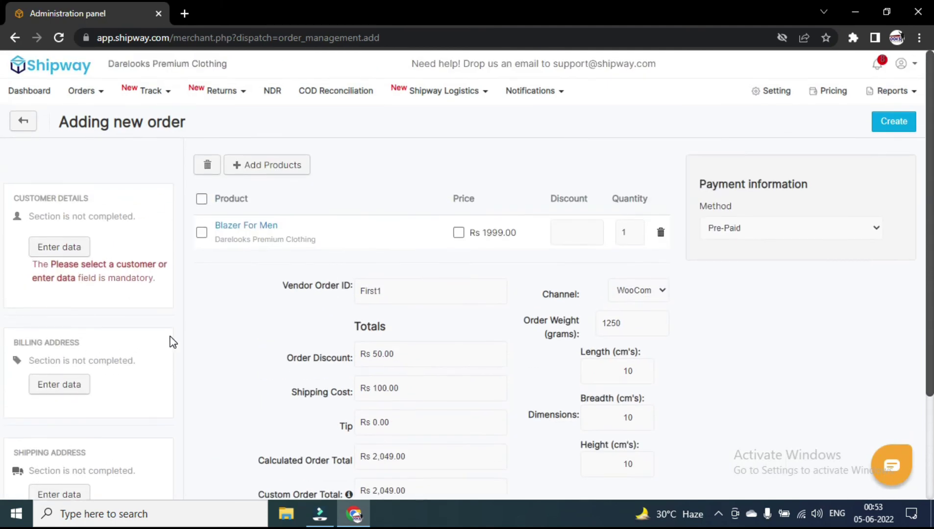
Submit the completed order, creating #First1 as New, Pre-Paid, total Rs 2049.00.
left_click(895, 122)
scroll(652, 192, "down", 3)
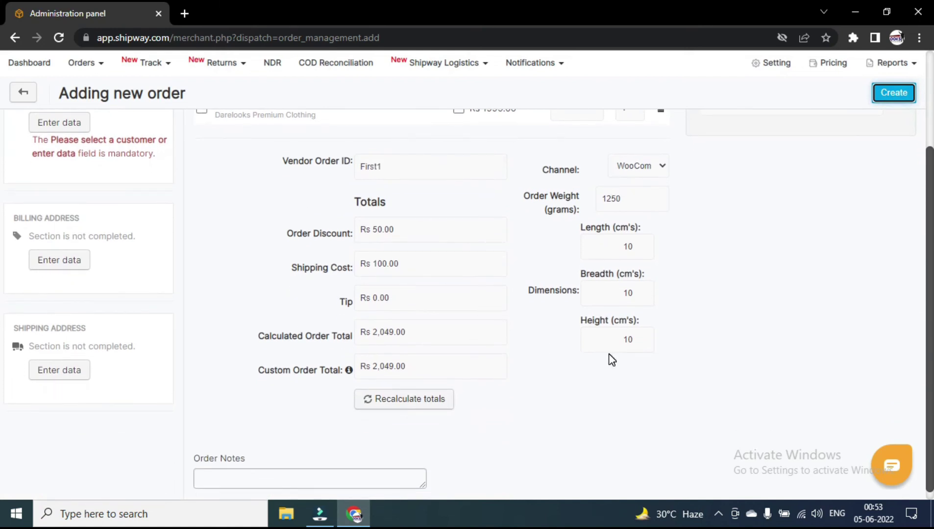
scroll(611, 359, "up", 5)
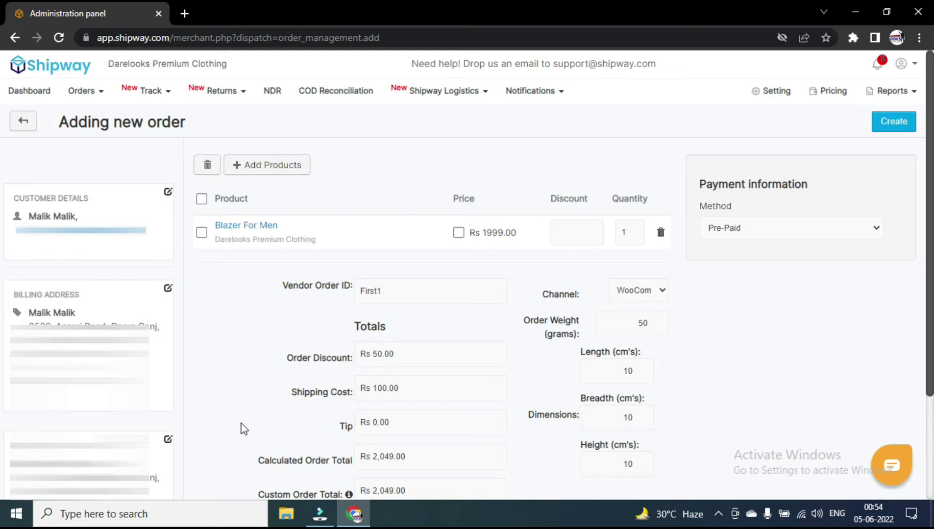
left_click(894, 121)
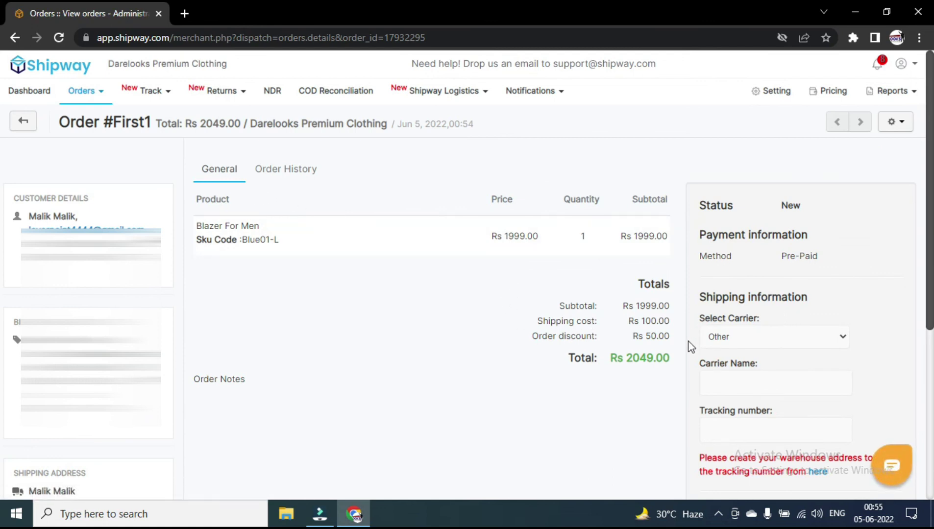
Leave the order's carrier as Other, then go to the account Settings overview.
left_click(784, 335)
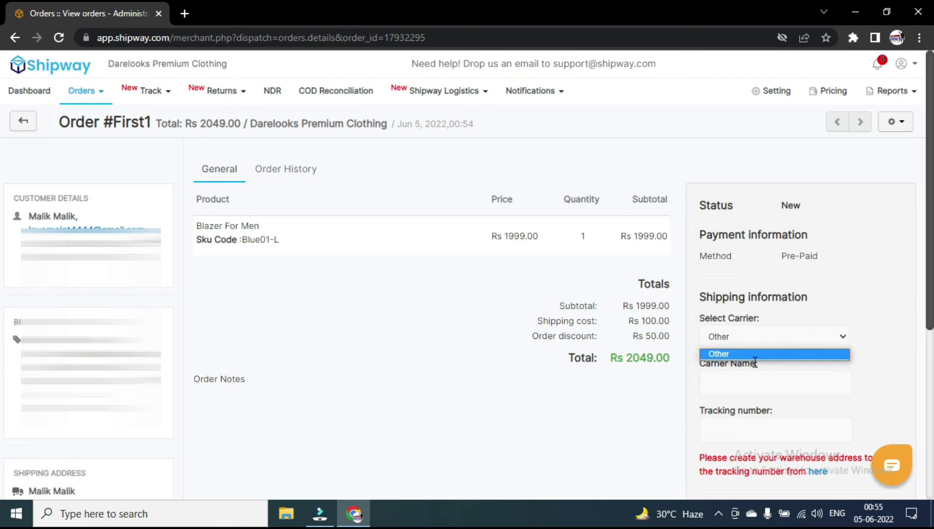
left_click(779, 289)
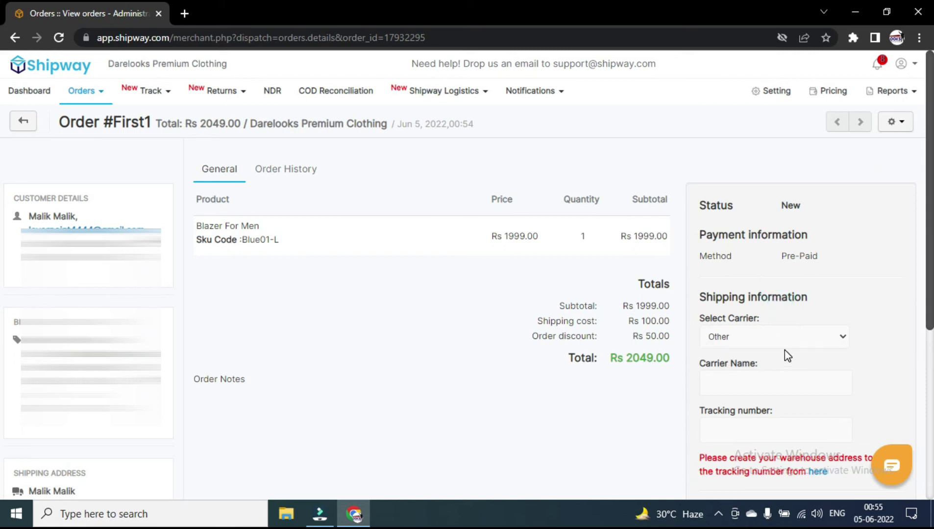
left_click(757, 379)
scroll(757, 379, "down", 2)
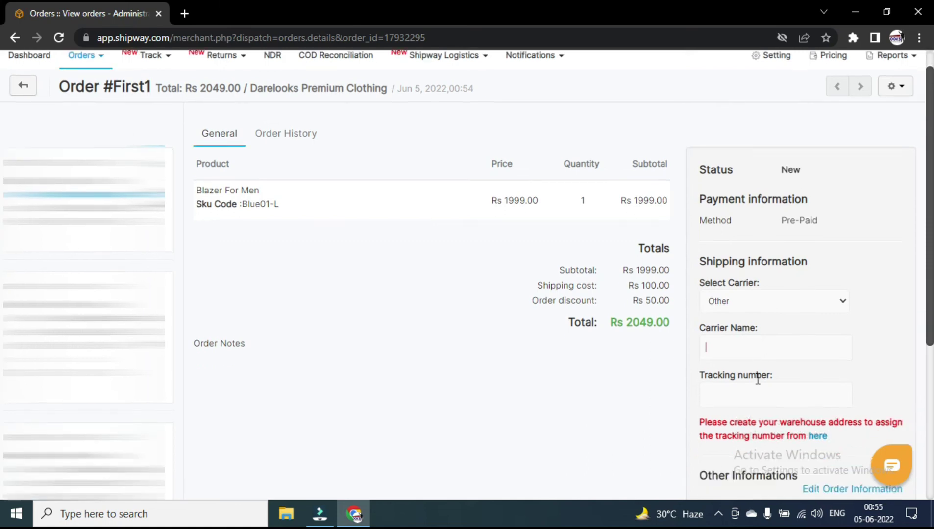
scroll(773, 358, "up", 2)
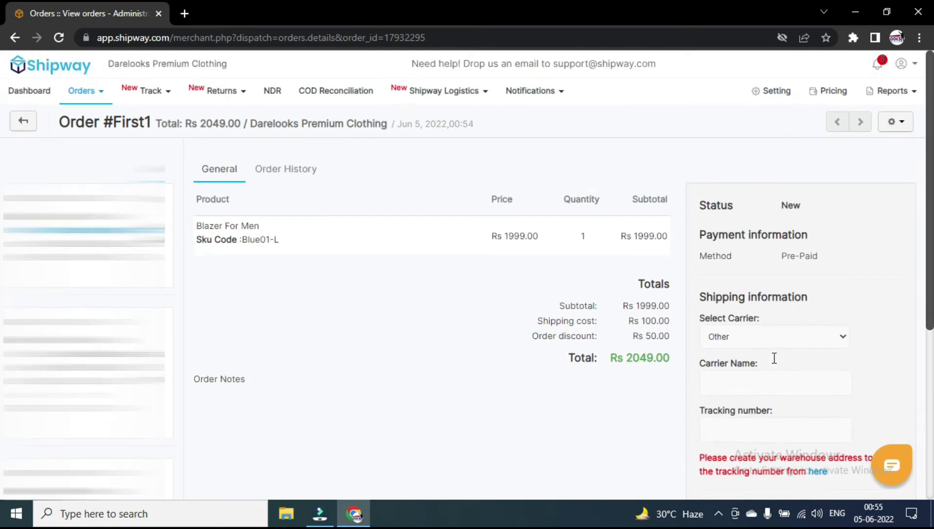
left_click(759, 98)
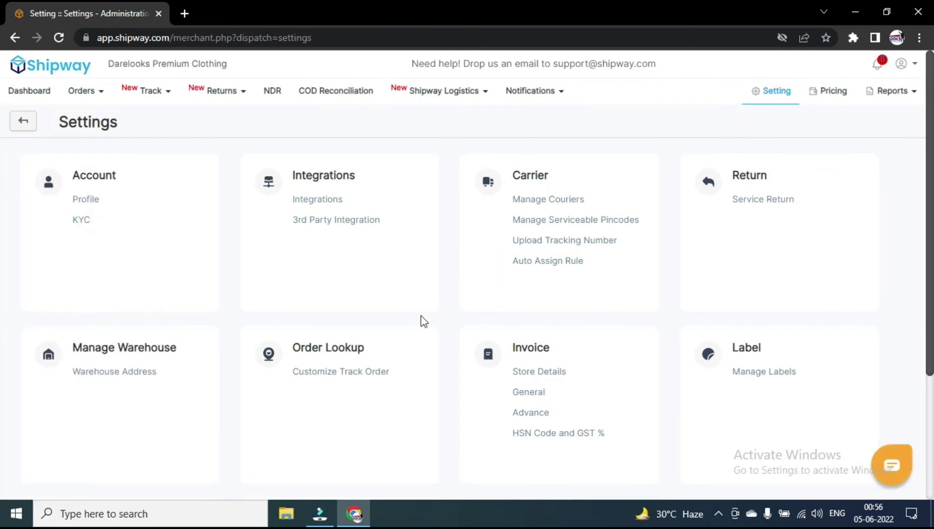
Glance at Invoice Store Details, return to Settings, and go to the NDR page.
left_click(539, 372)
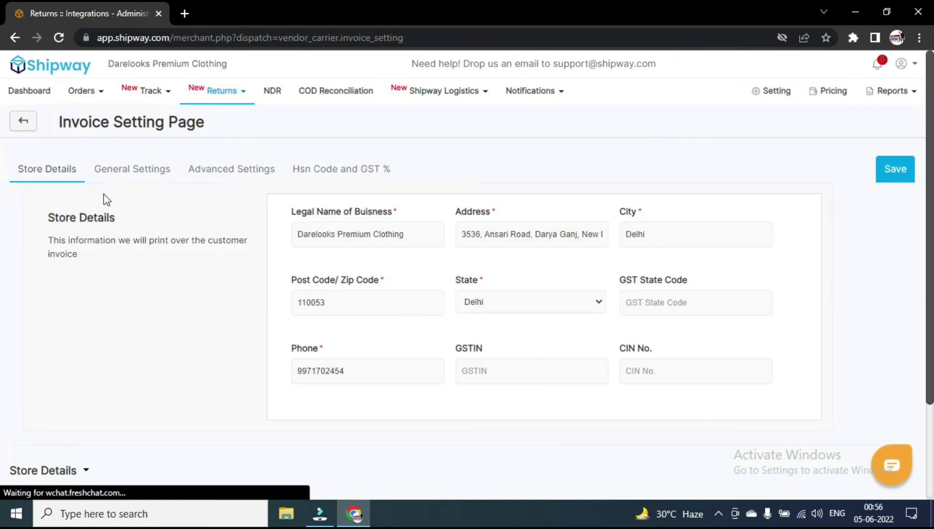
key("alt+Left")
left_click(272, 91)
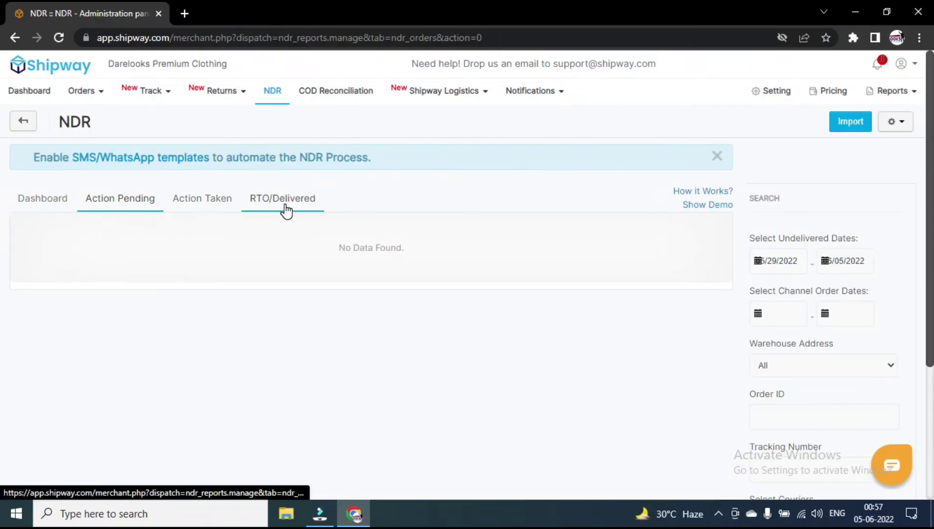
Go through the NDR Dashboard, Action Pending, Action Taken and RTO/Delivered tabs in turn.
left_click(38, 206)
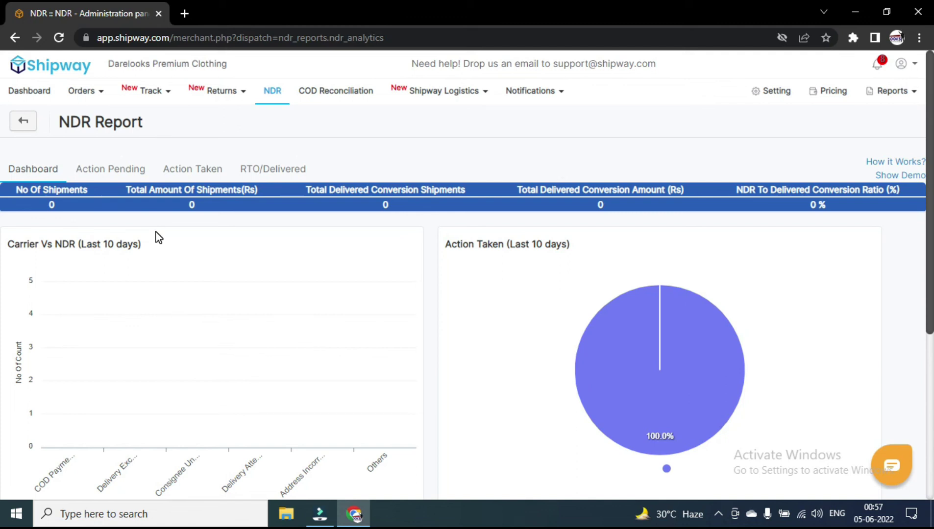
scroll(365, 294, "down", 5)
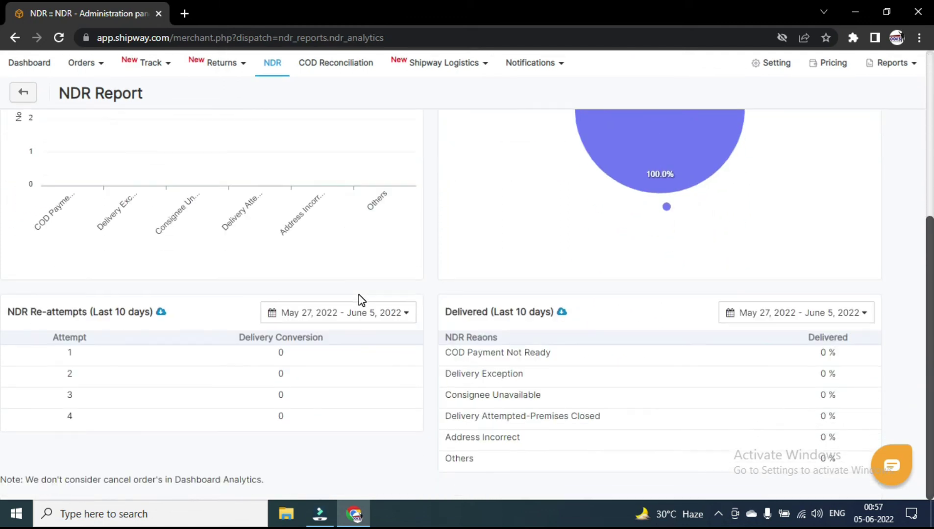
scroll(361, 299, "up", 5)
left_click(105, 167)
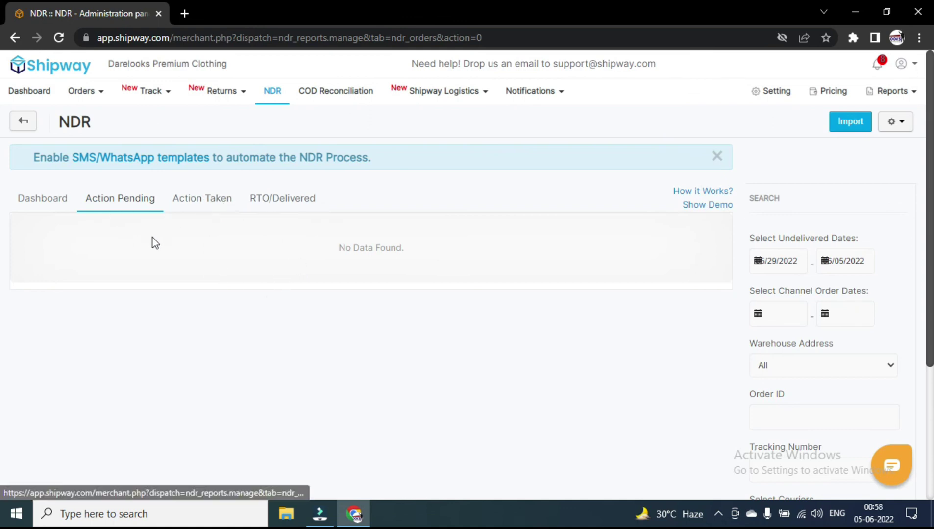
left_click(201, 209)
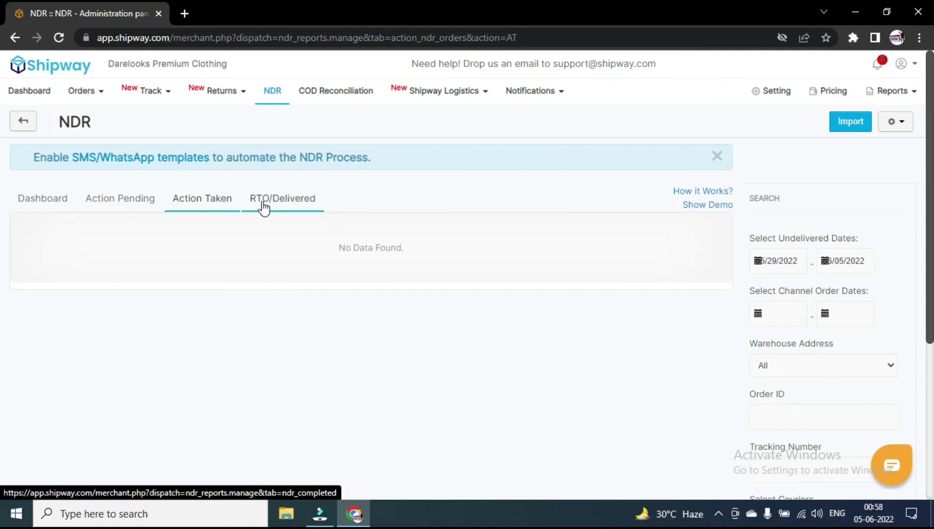
left_click(300, 207)
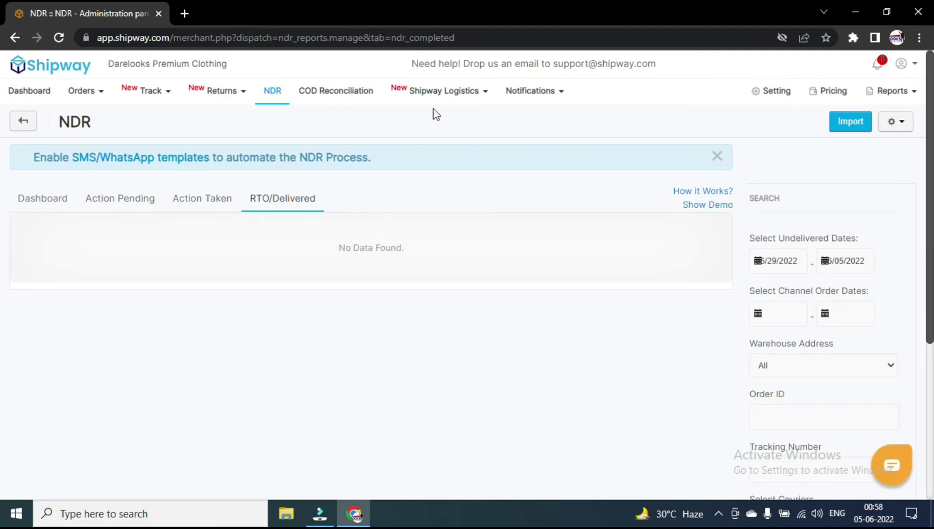
mouse_move(460, 95)
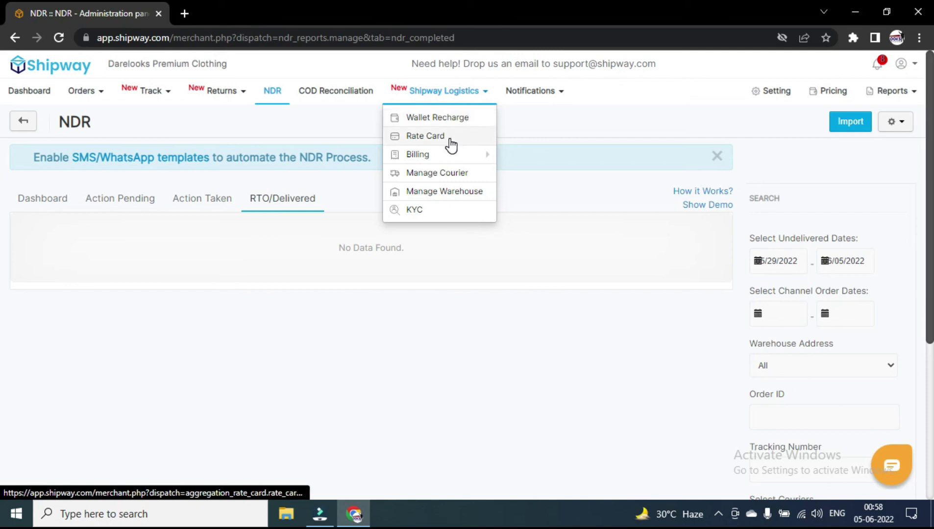
On Manage Courier, enable Amazon Shipping (0.5kg), then switch on all couriers at once.
left_click(477, 183)
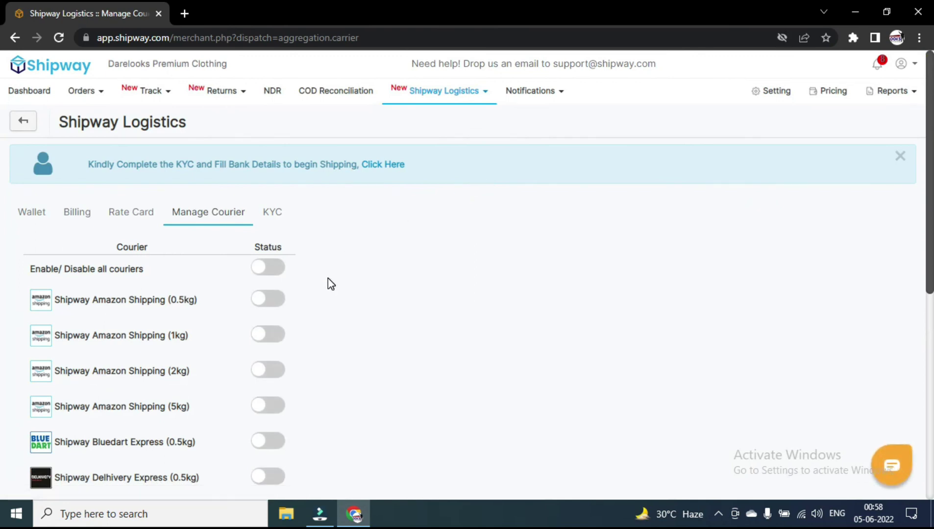
scroll(331, 284, "down", 4)
scroll(331, 284, "down", 3)
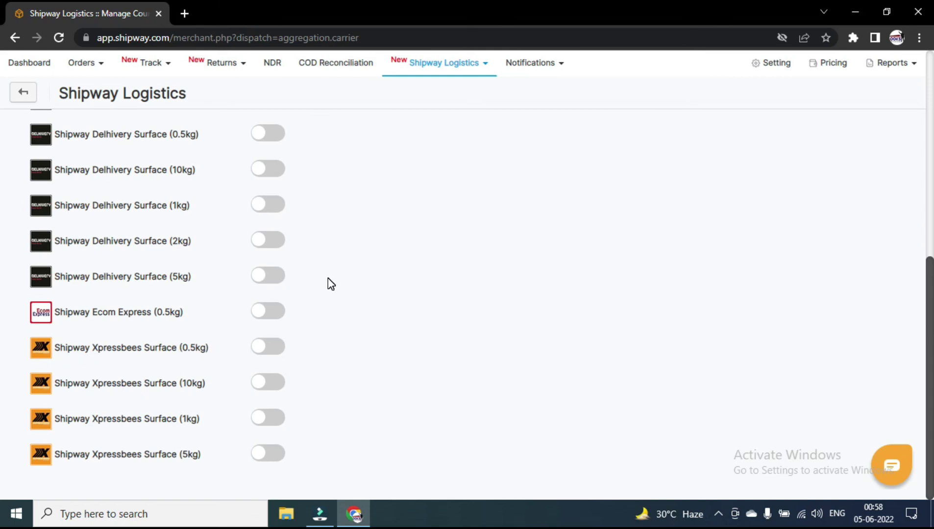
scroll(331, 285, "up", 7)
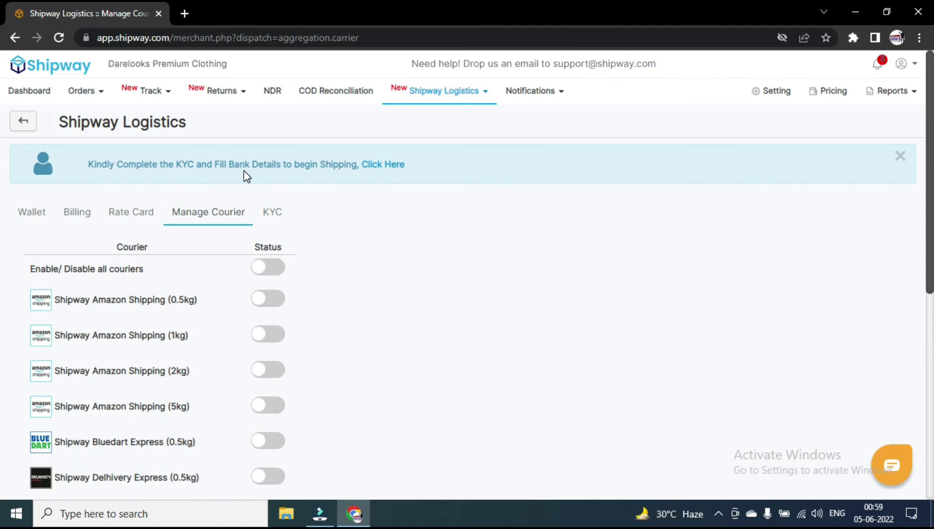
scroll(243, 170, "down", 3)
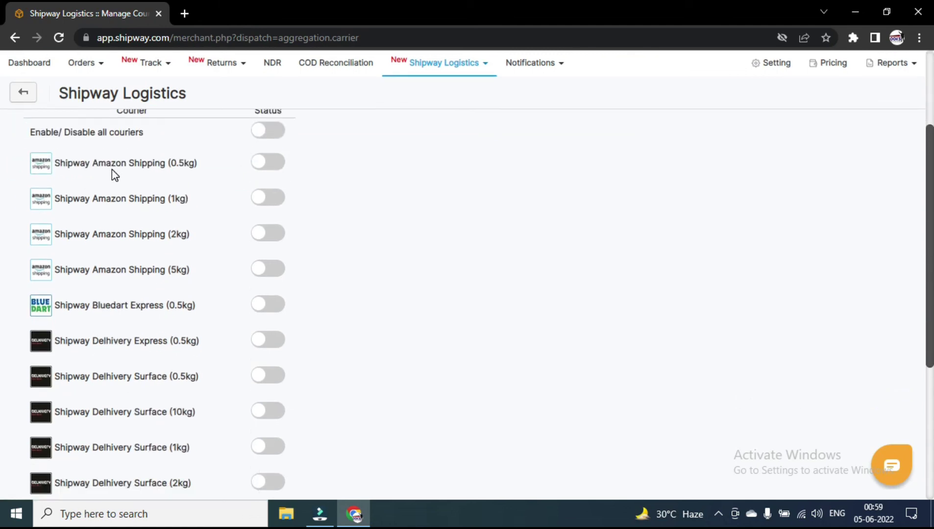
left_click(269, 169)
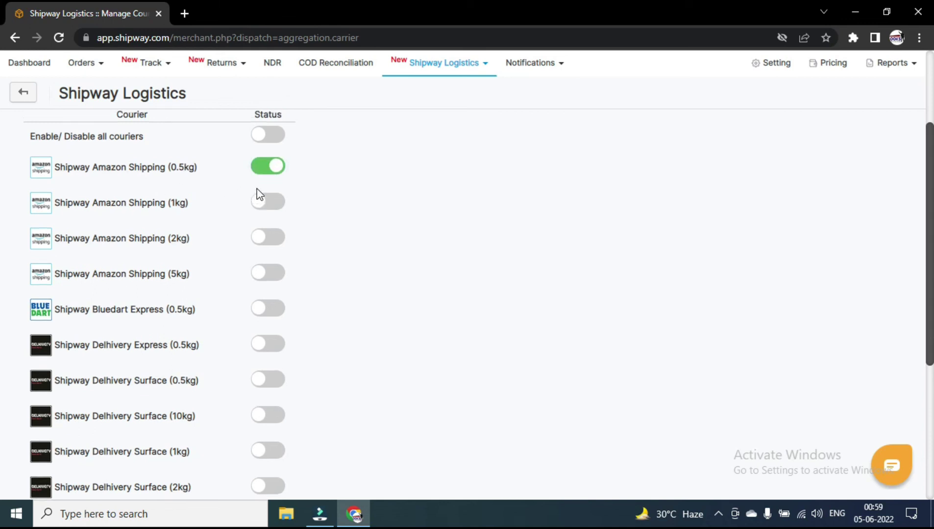
scroll(256, 193, "up", 3)
left_click(269, 269)
scroll(271, 273, "down", 6)
scroll(196, 340, "up", 6)
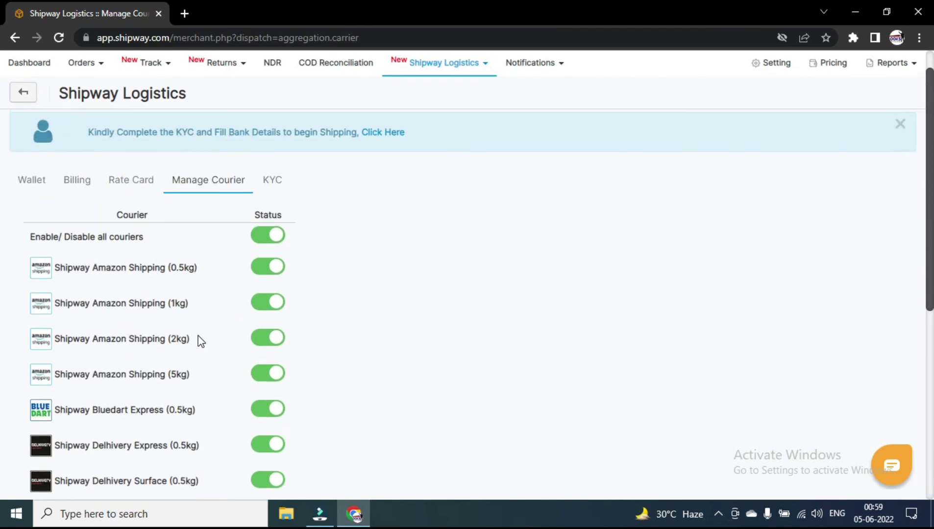
Open order First1 and choose Shipway Delhivery Surface (0.5kg) as its carrier.
mouse_move(99, 100)
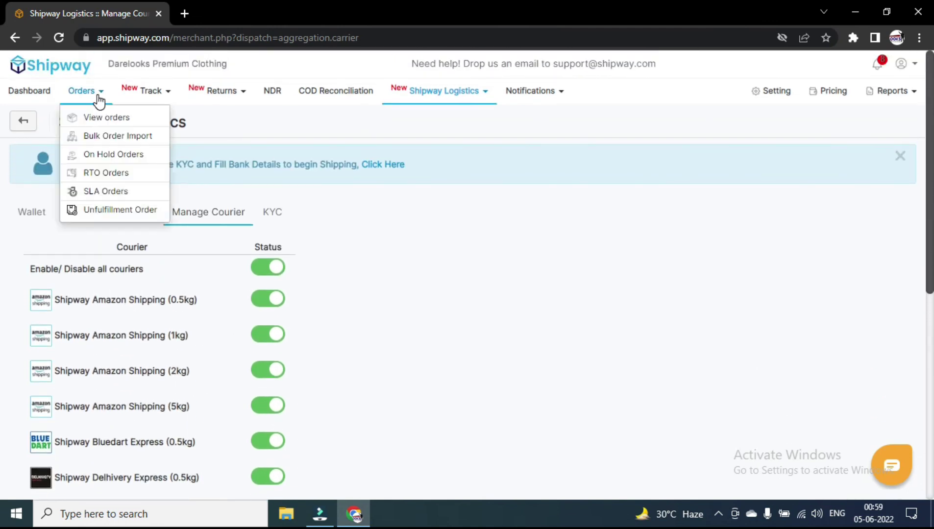
left_click(131, 119)
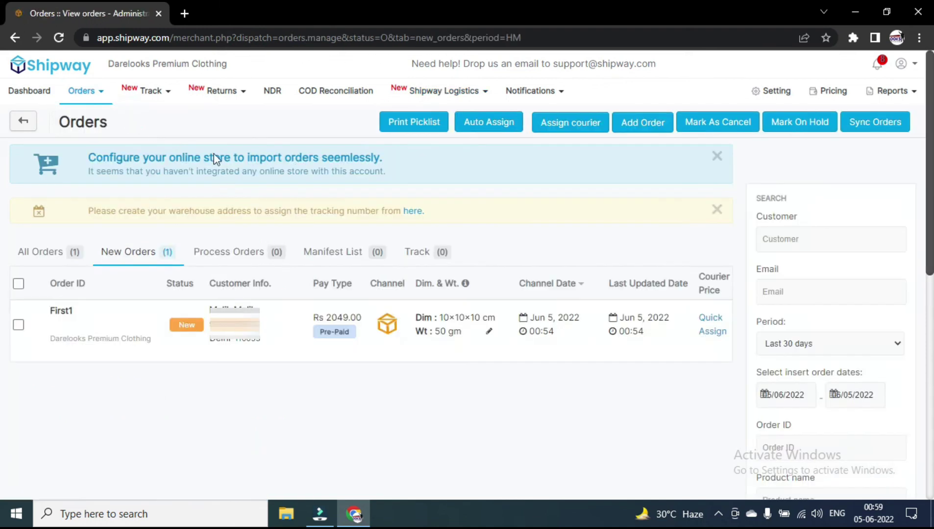
left_click(598, 333)
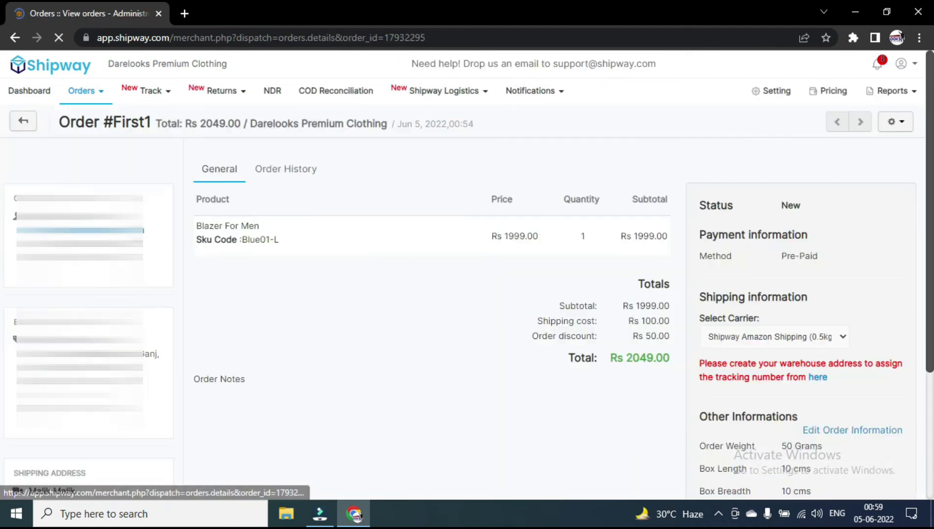
left_click(816, 338)
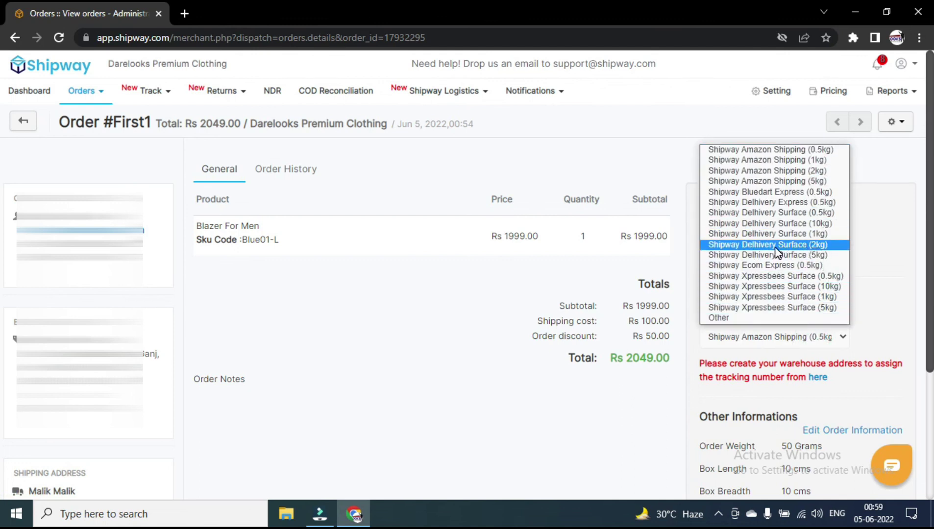
left_click(824, 212)
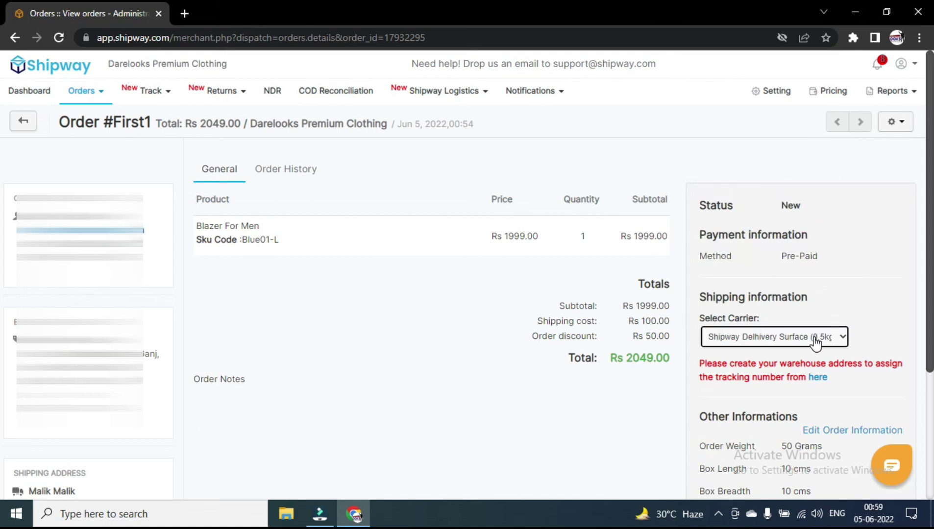
Look over the updated order, then go back to the Orders list.
scroll(805, 356, "down", 3)
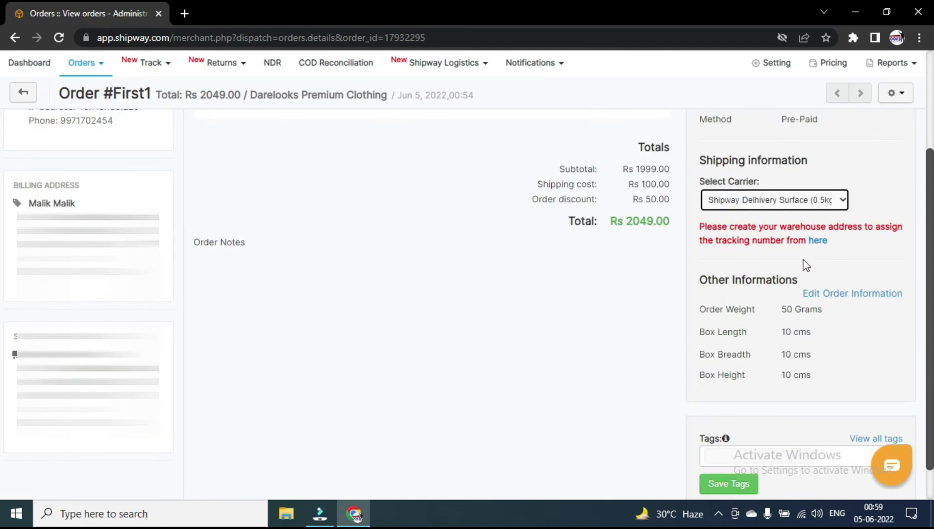
scroll(370, 294, "up", 3)
scroll(641, 319, "down", 3)
scroll(177, 141, "up", 3)
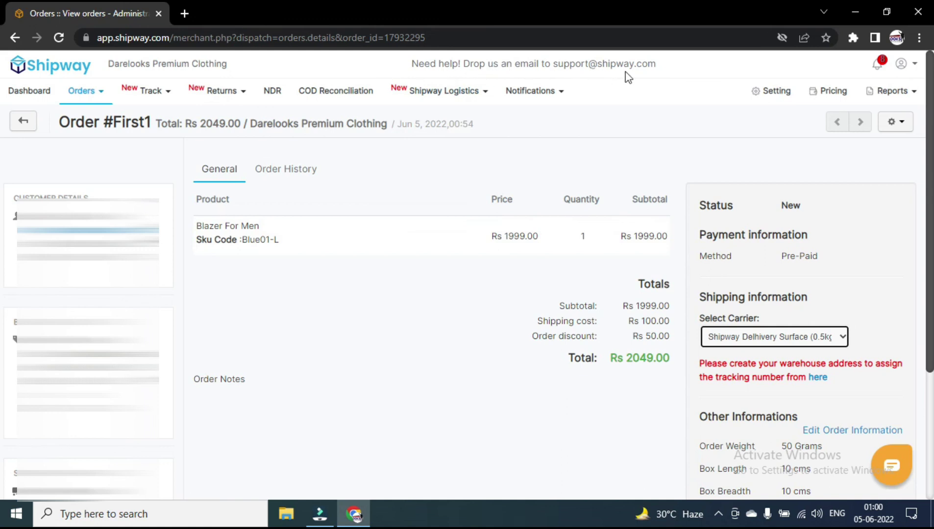
key("alt+Left")
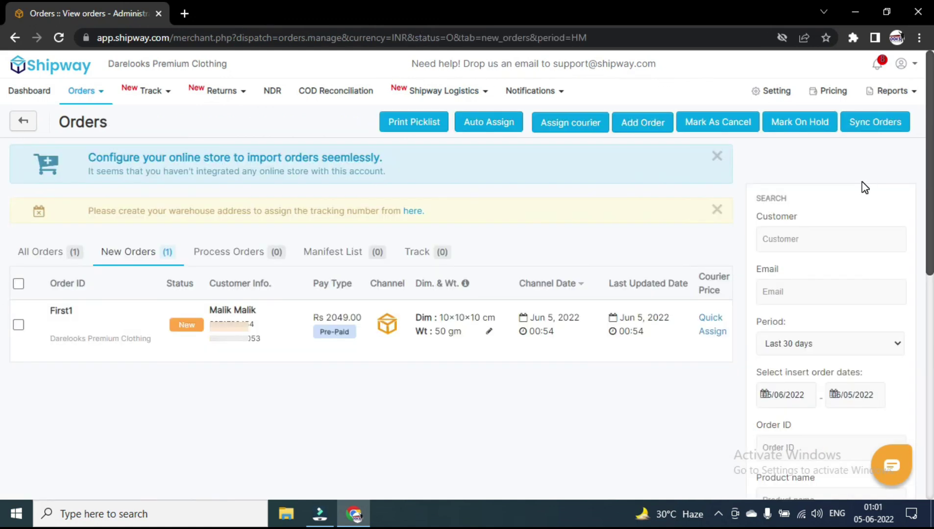